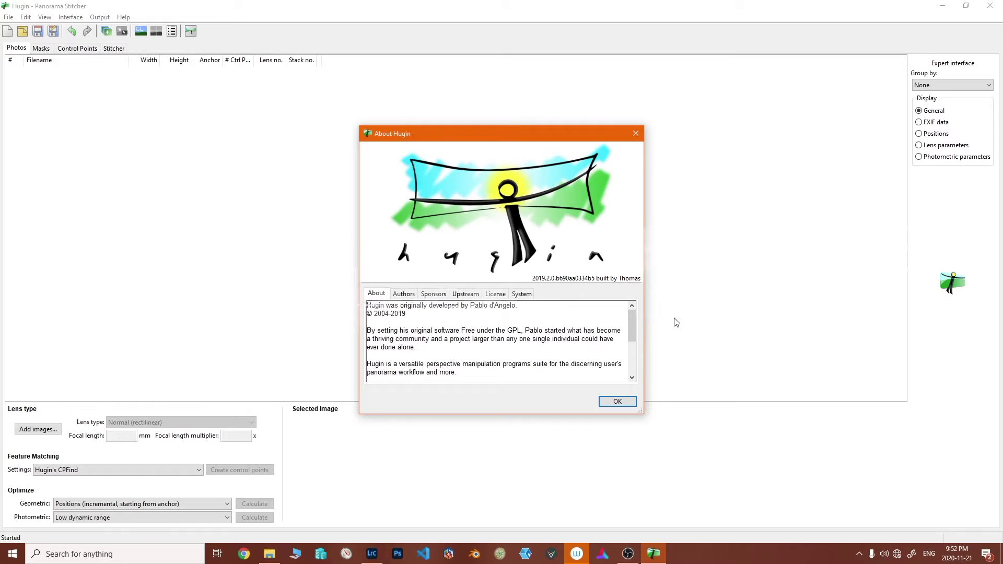
- Dismiss the About Hugin dialog to reveal the empty Photos tab
left_click(617, 401)
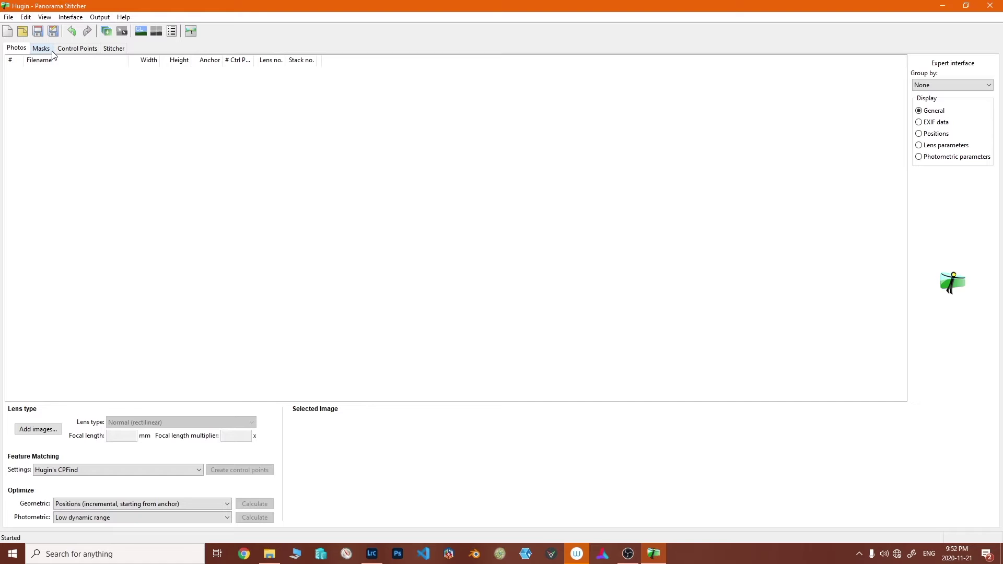
- Drag the 25 drone JPGs PANO0001–PANO0025 from File Explorer into Hugin's photo list
left_click(269, 558)
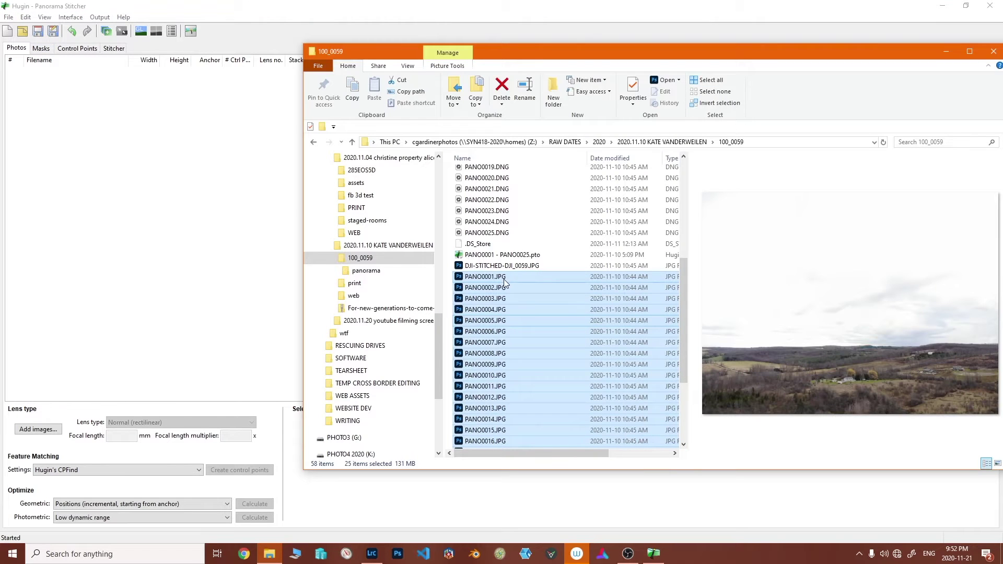
left_click_drag(505, 283, 119, 167)
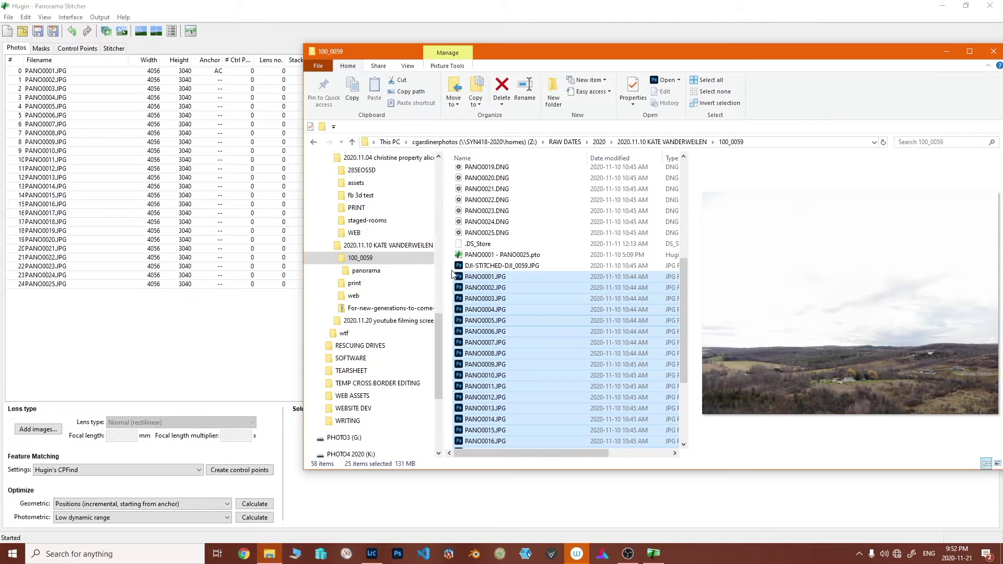
left_click(496, 280)
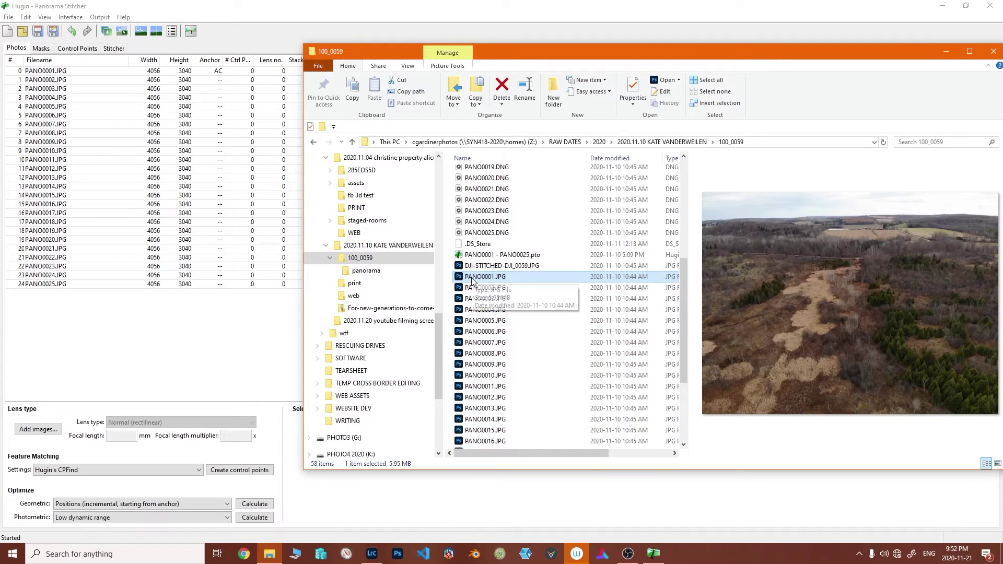
left_click(511, 409)
scroll(515, 429, "down", 4)
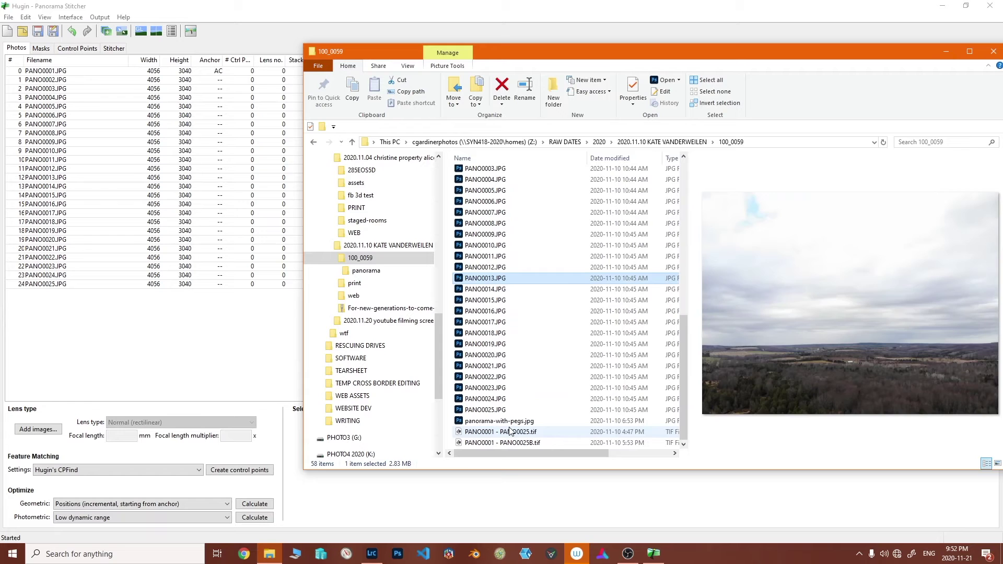
left_click(525, 367)
scroll(526, 353, "up", 1)
scroll(527, 348, "up", 10)
left_click(523, 317)
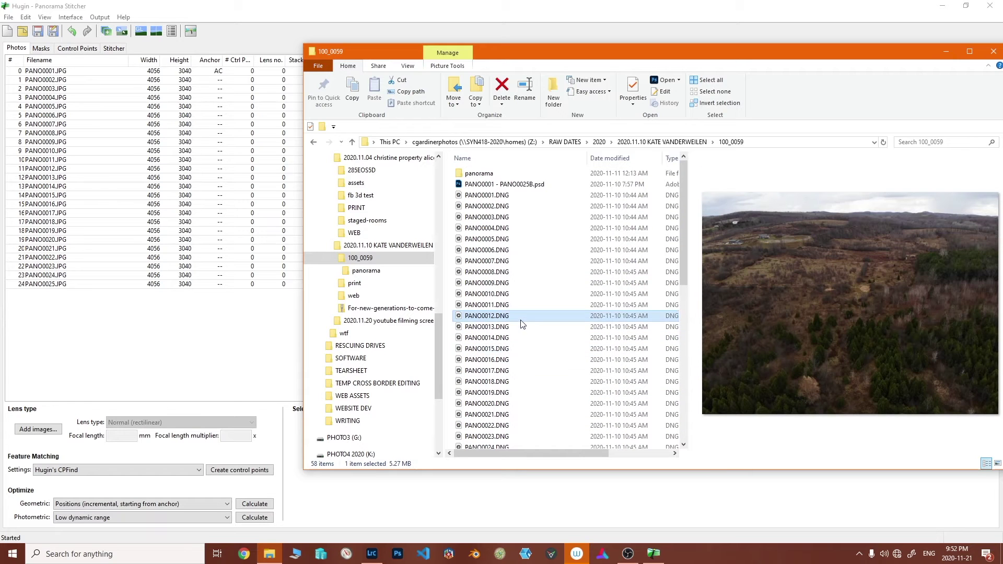
left_click(515, 359)
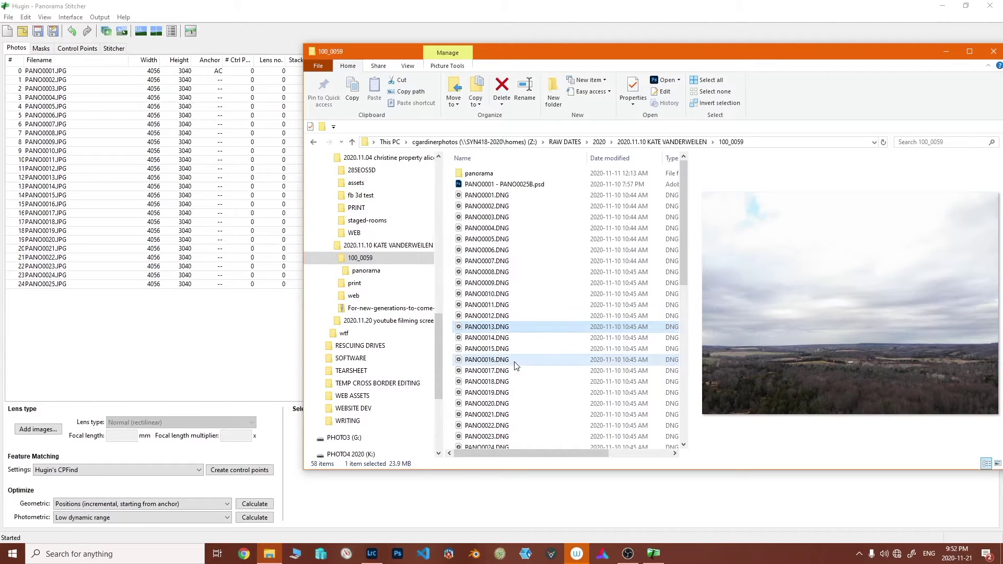
left_click(197, 346)
left_click(185, 285)
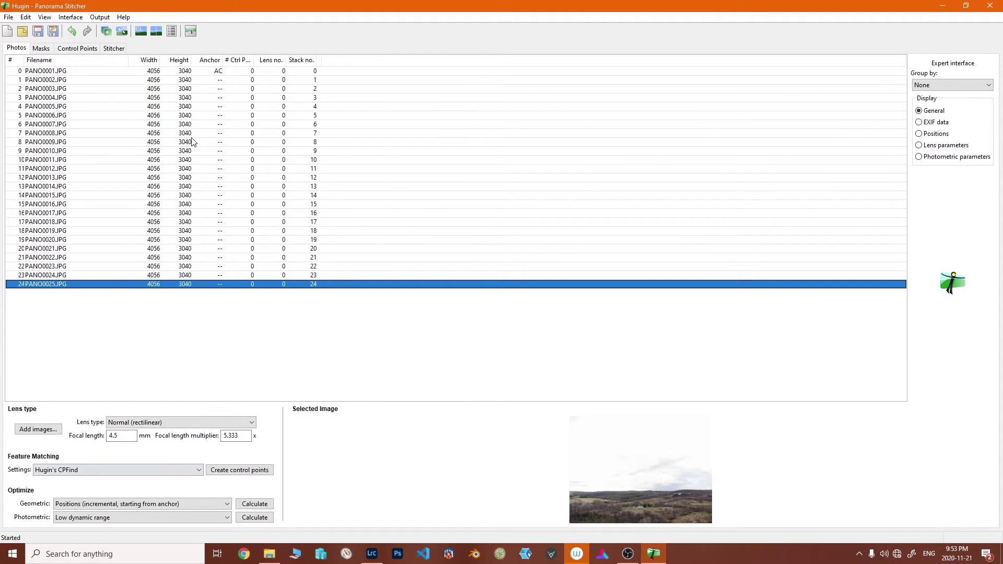
- Switch to the Advanced interface and generate 1674 control points using CPFind + Celeste
left_click(71, 17)
left_click(76, 41)
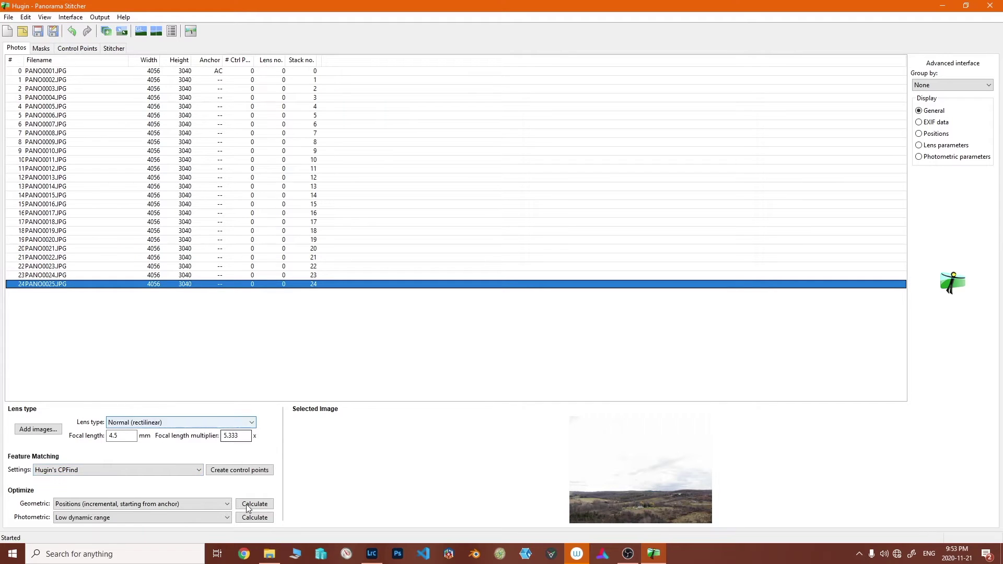
left_click(180, 472)
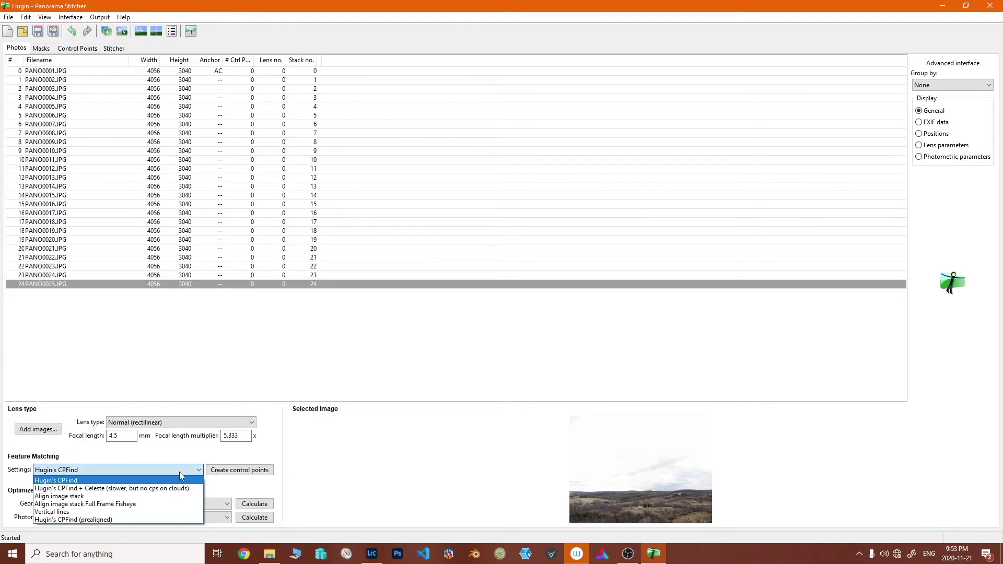
left_click(159, 488)
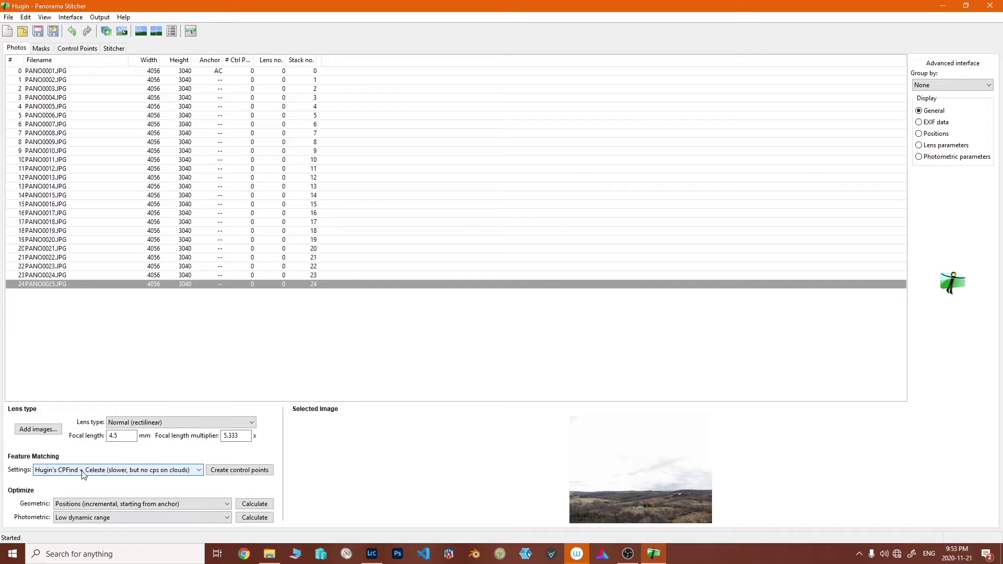
left_click(255, 472)
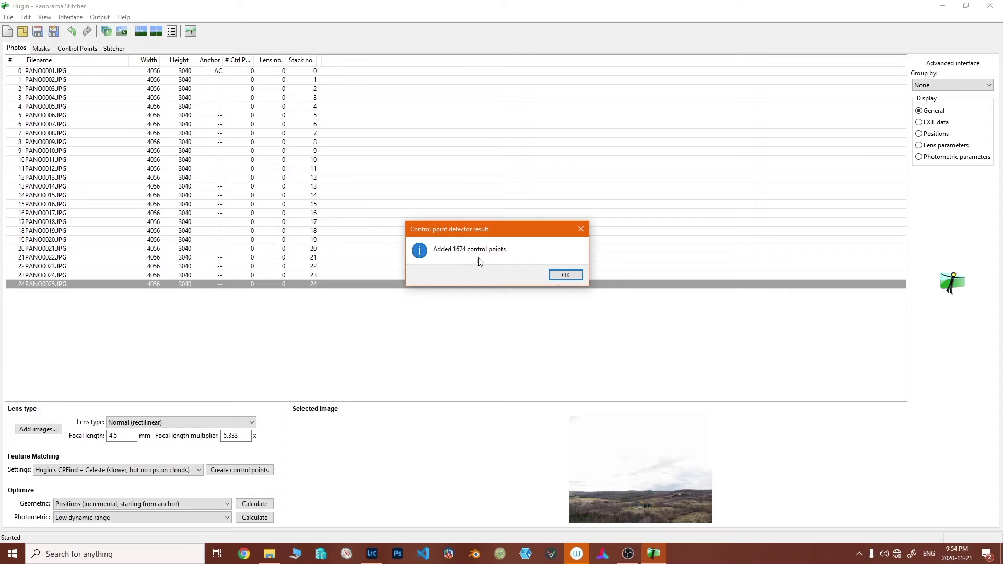
left_click(572, 276)
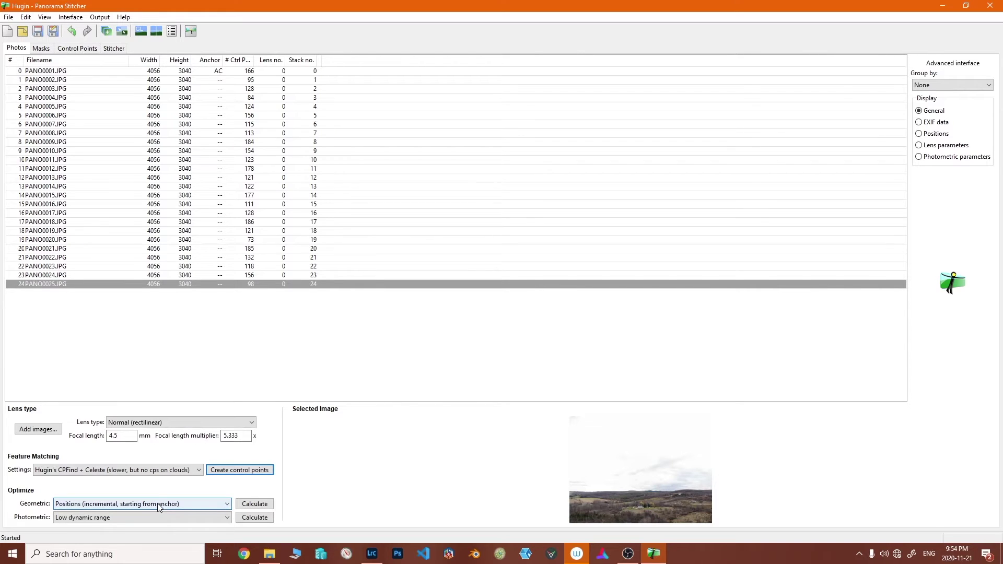
- In the Control Points editor, pair PANO0001.JPG with PANO0003.JPG to view their matches
left_click(77, 49)
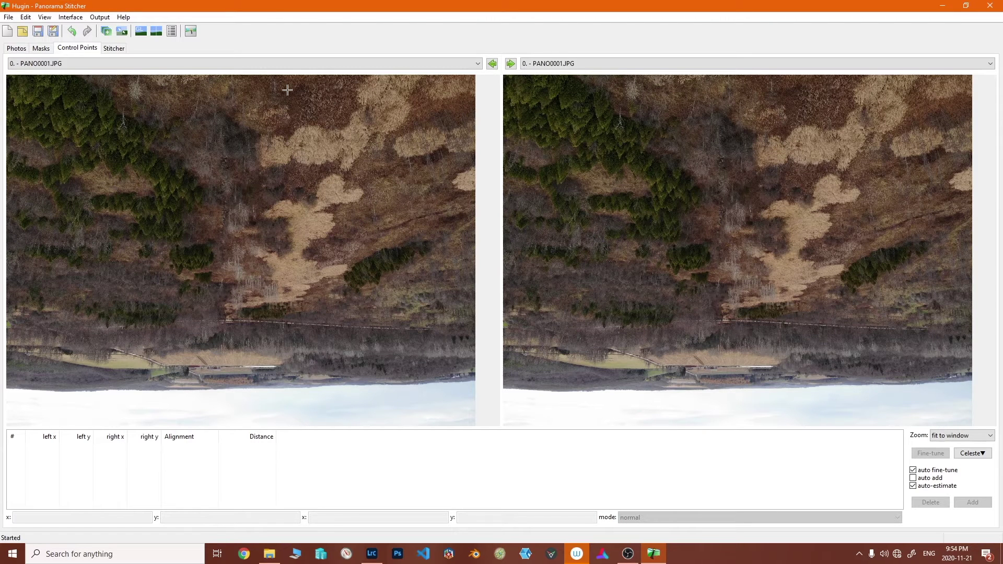
left_click(607, 63)
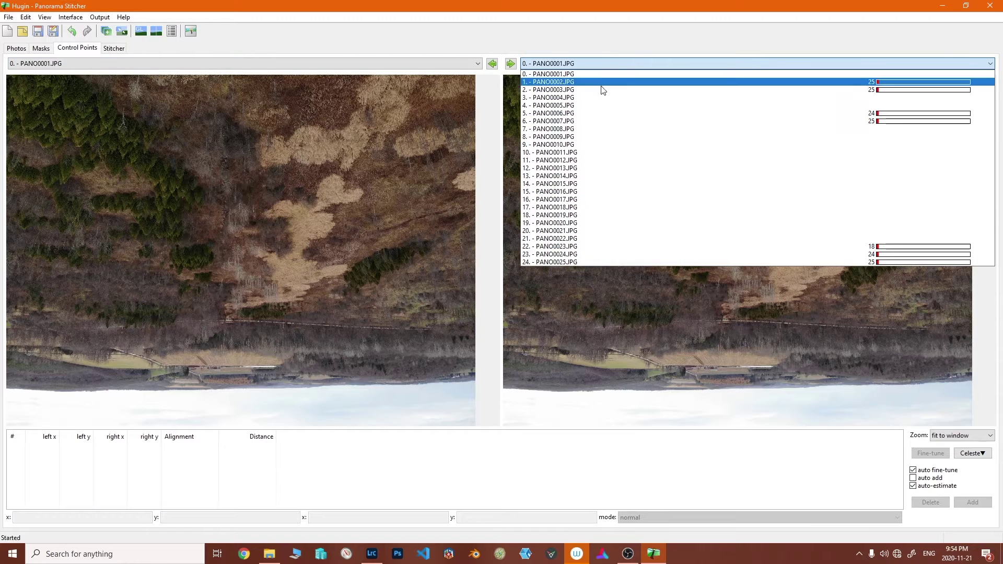
left_click(603, 90)
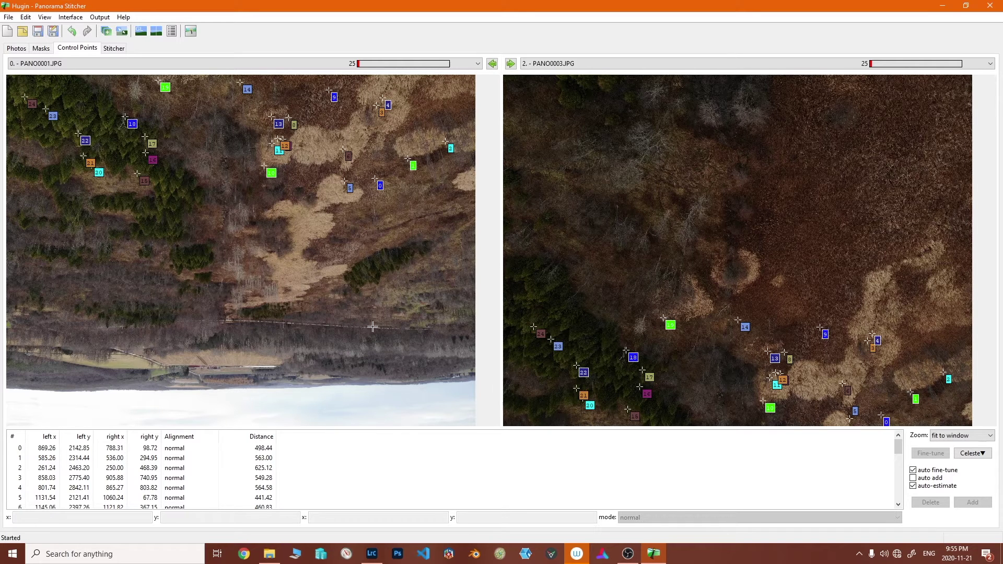
- Run and apply the Positions (incremental) geometric optimization, averaging 7.24 control point distance
left_click(16, 48)
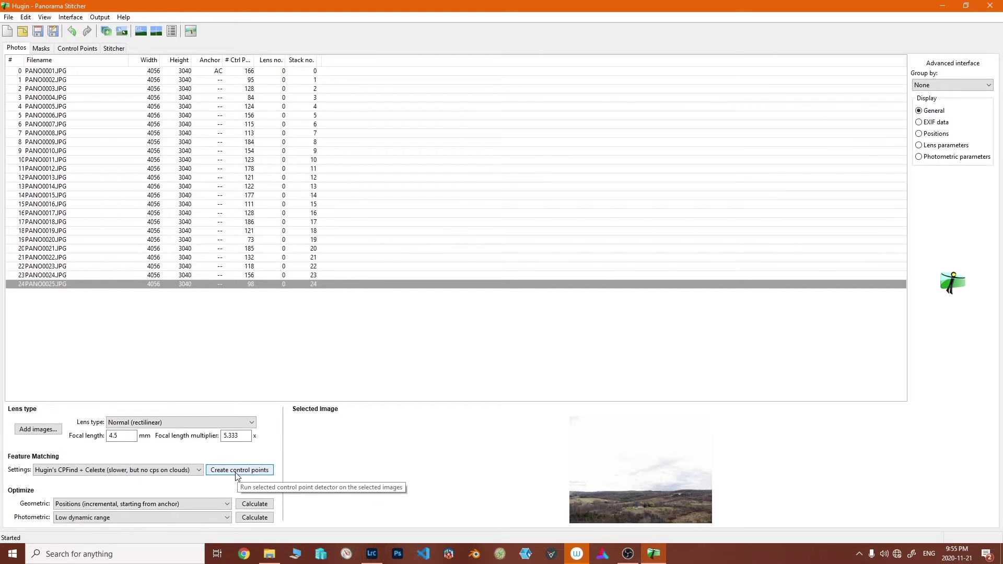
left_click(205, 506)
left_click(205, 507)
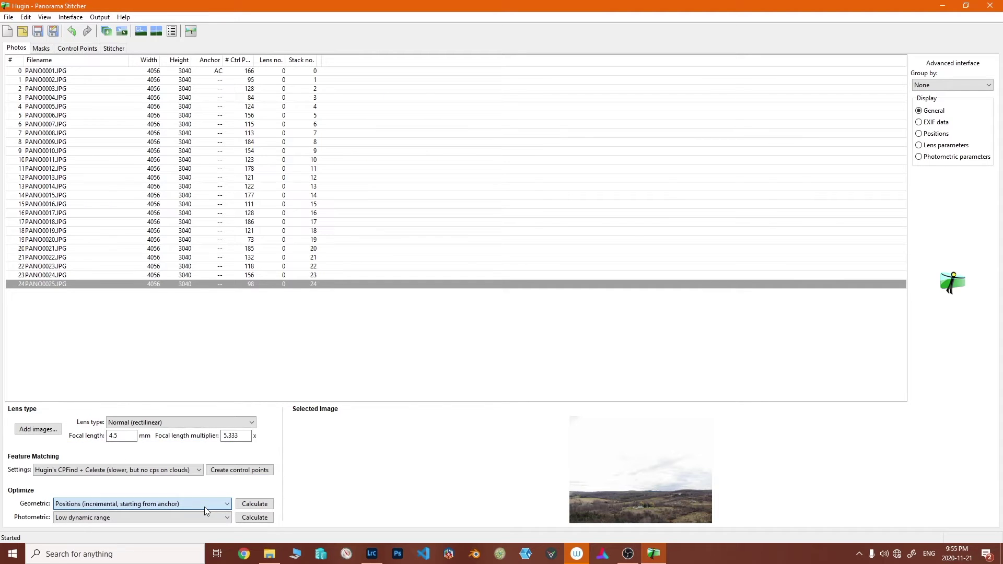
left_click(255, 504)
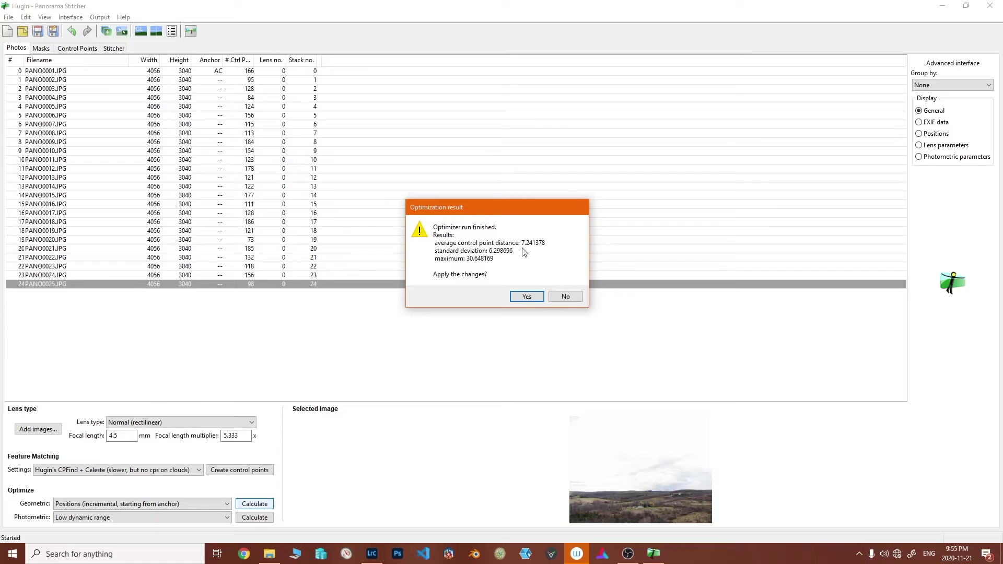
left_click(527, 296)
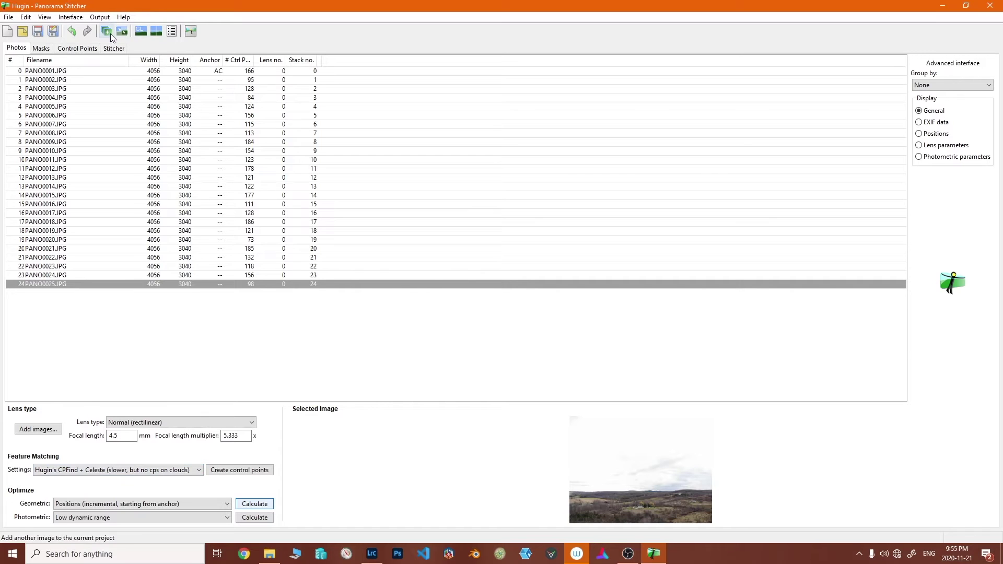
- In the Fast Panorama preview, drag the panorama to level the horizon
left_click(142, 31)
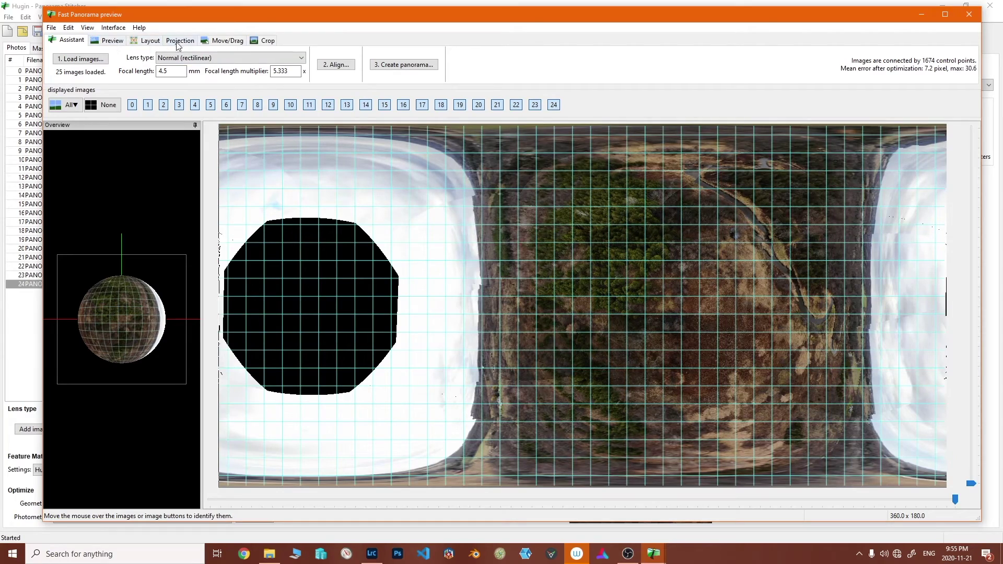
left_click(227, 41)
left_click_drag(575, 236, 506, 306)
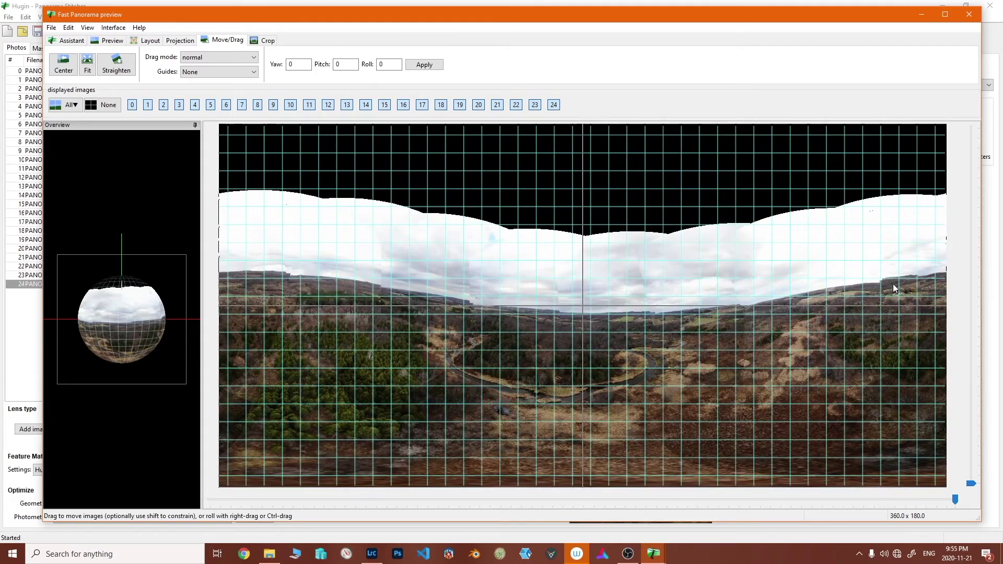
left_click_drag(893, 285, 935, 302)
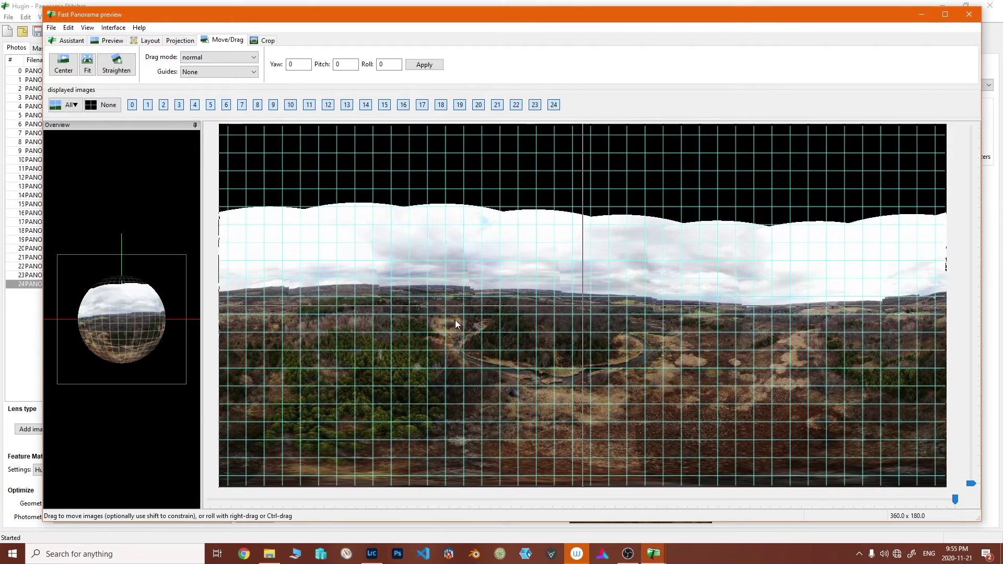
left_click_drag(406, 305, 403, 309)
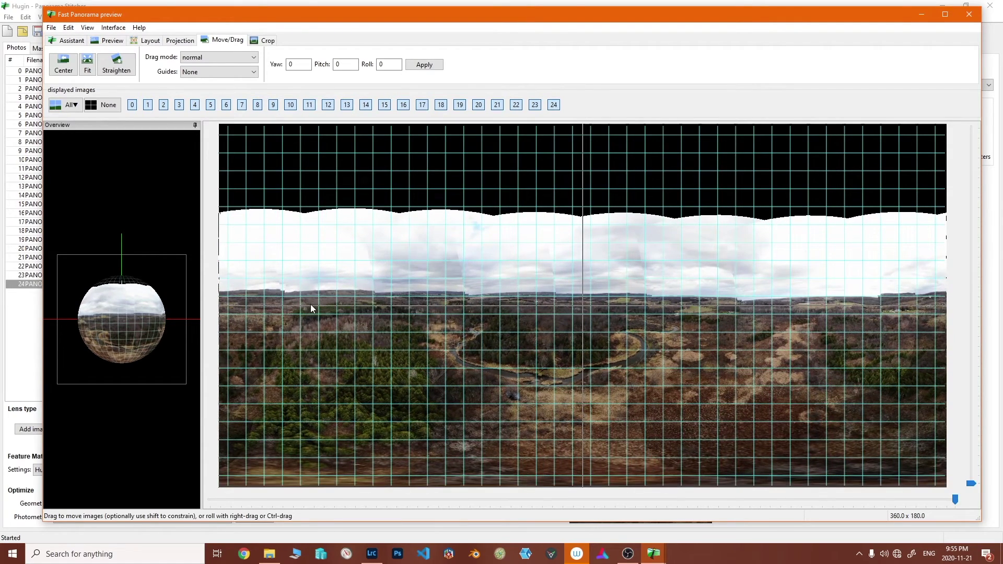
left_click_drag(302, 300, 302, 303)
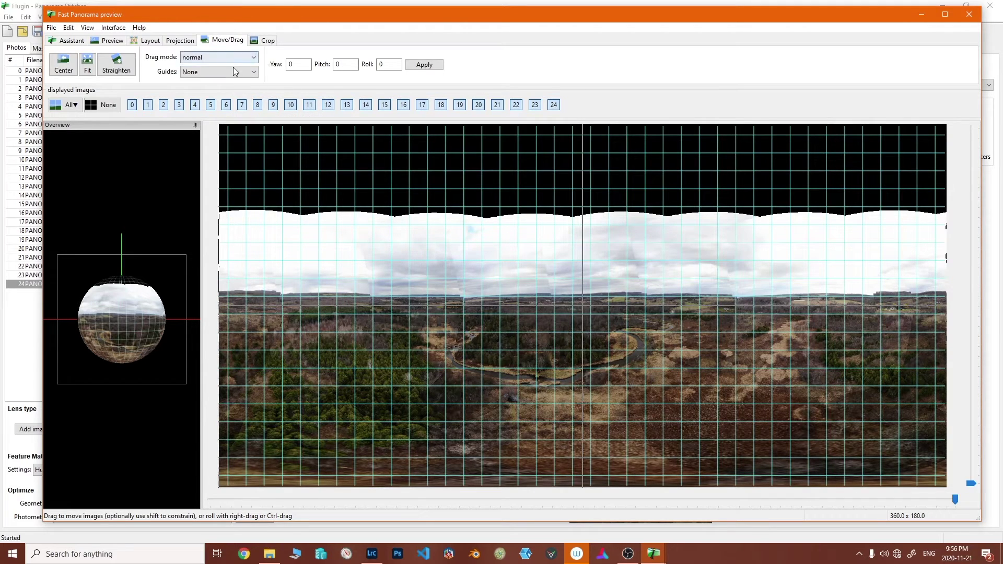
- Check the crop settings, re-align the 25 images, and move the preview aside
left_click(266, 40)
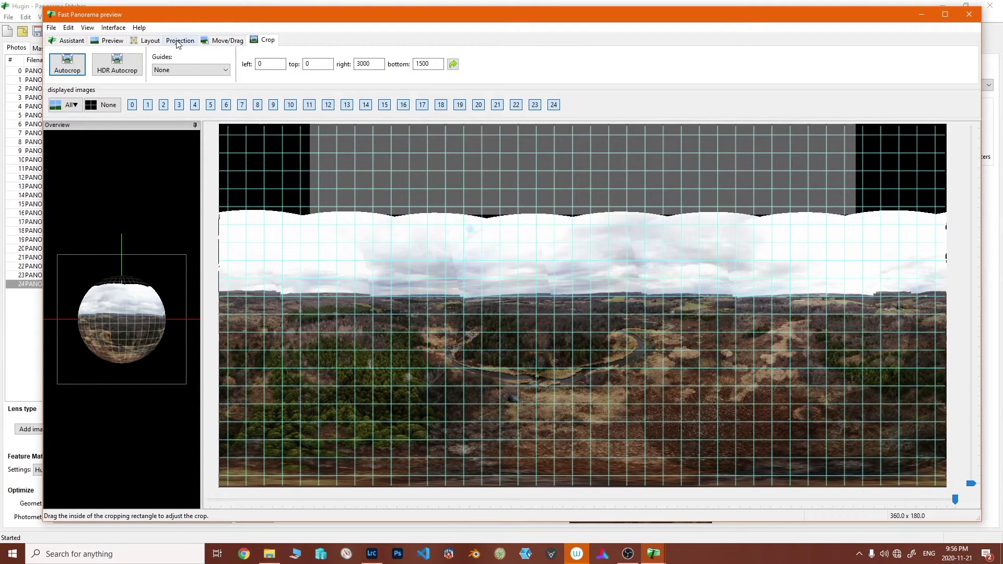
left_click(226, 42)
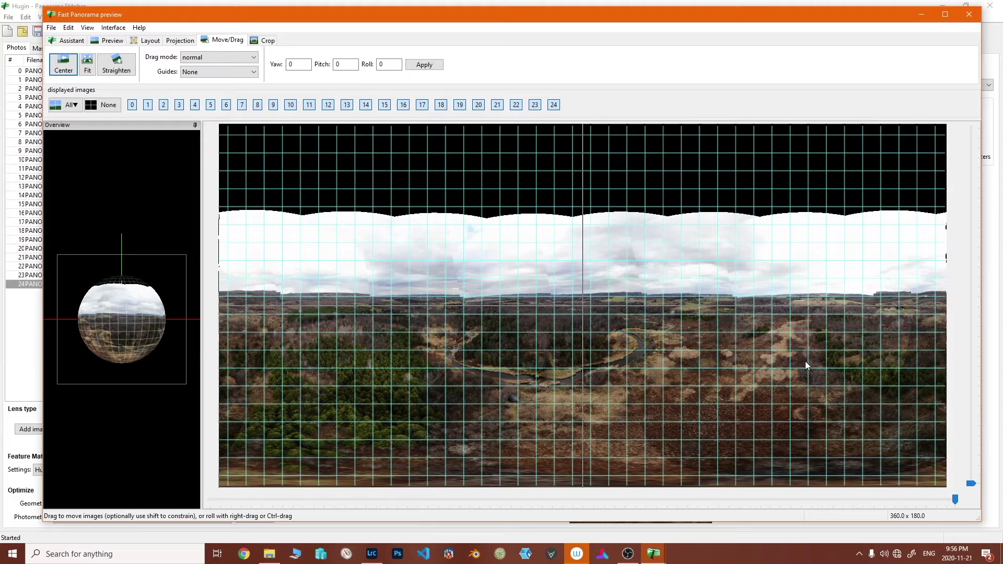
left_click(65, 42)
left_click(335, 65)
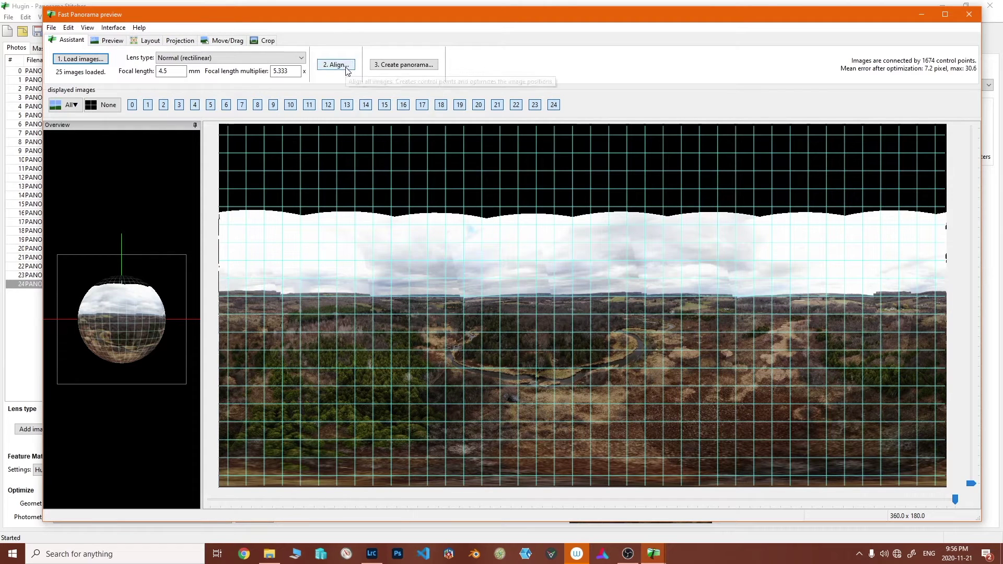
left_click_drag(574, 14, 542, 55)
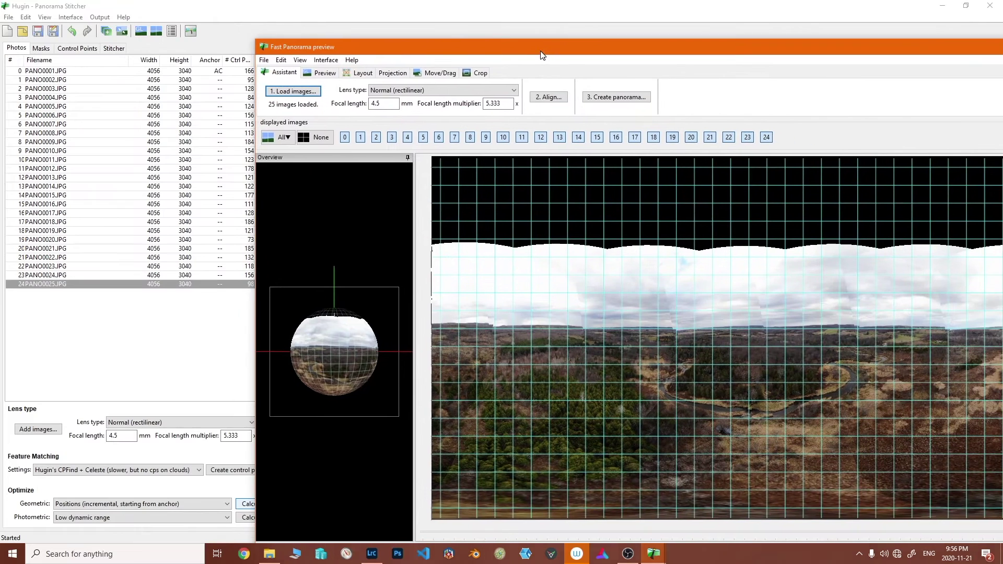
- Calculate the field of view and optimal size, giving a 17666 × 8833 equirectangular canvas
left_click(303, 31)
left_click(114, 48)
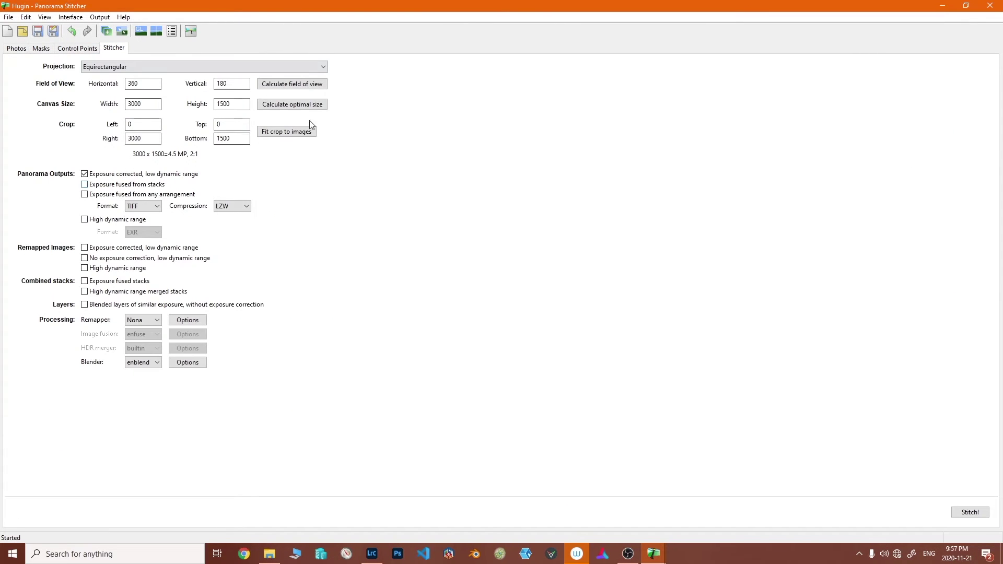
left_click(285, 87)
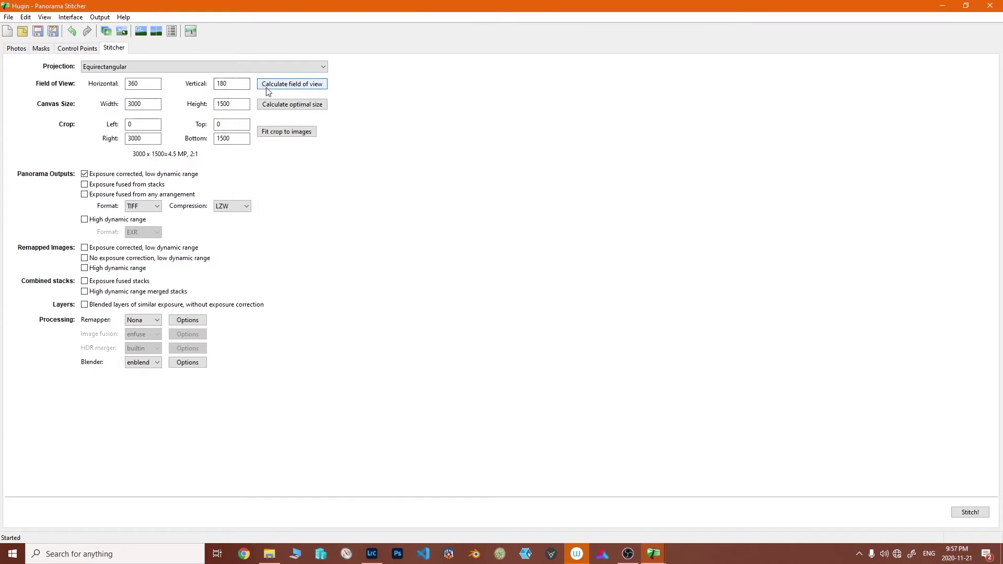
left_click(132, 104)
left_click(285, 107)
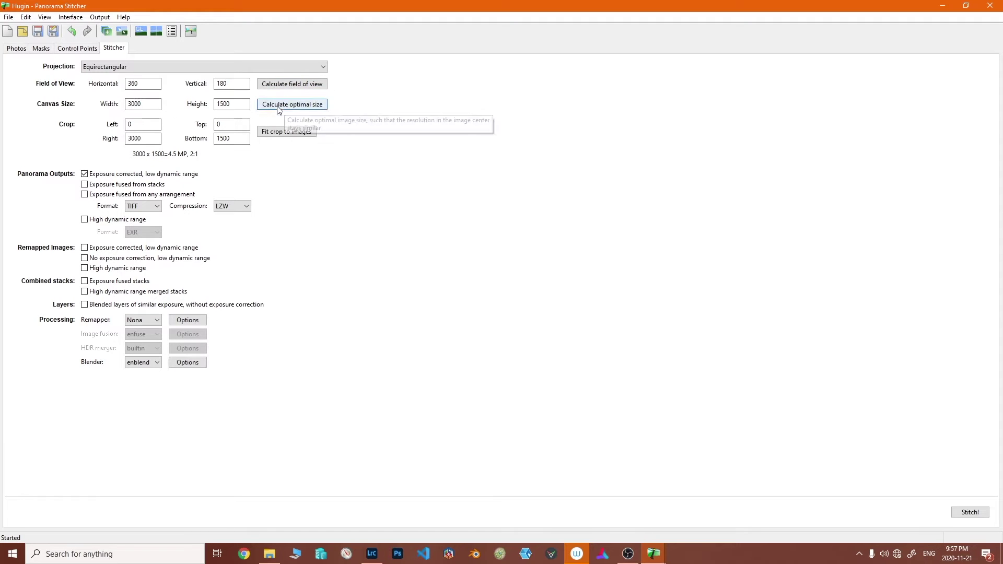
left_click(139, 105)
left_click(285, 106)
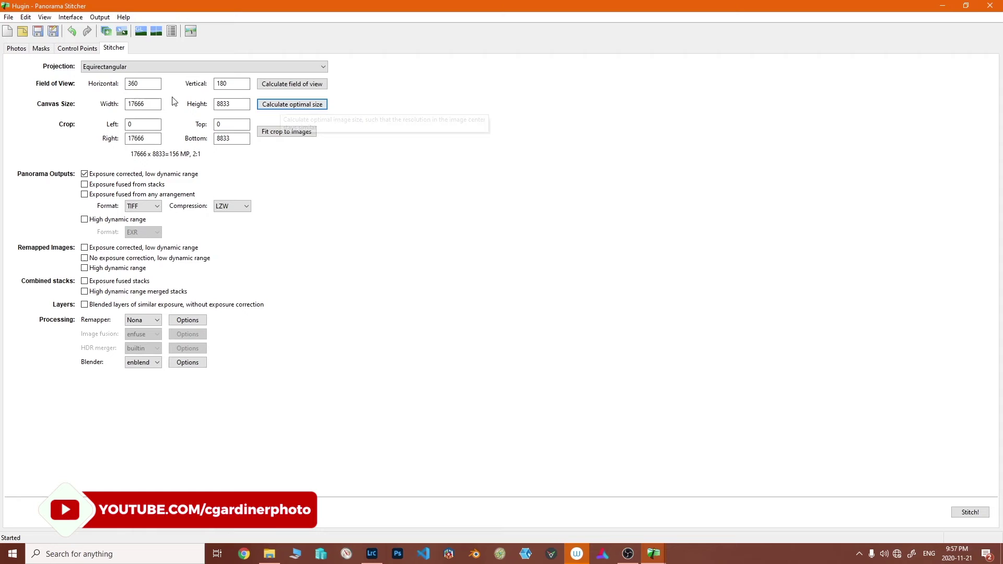
left_click(132, 104)
left_click(231, 104)
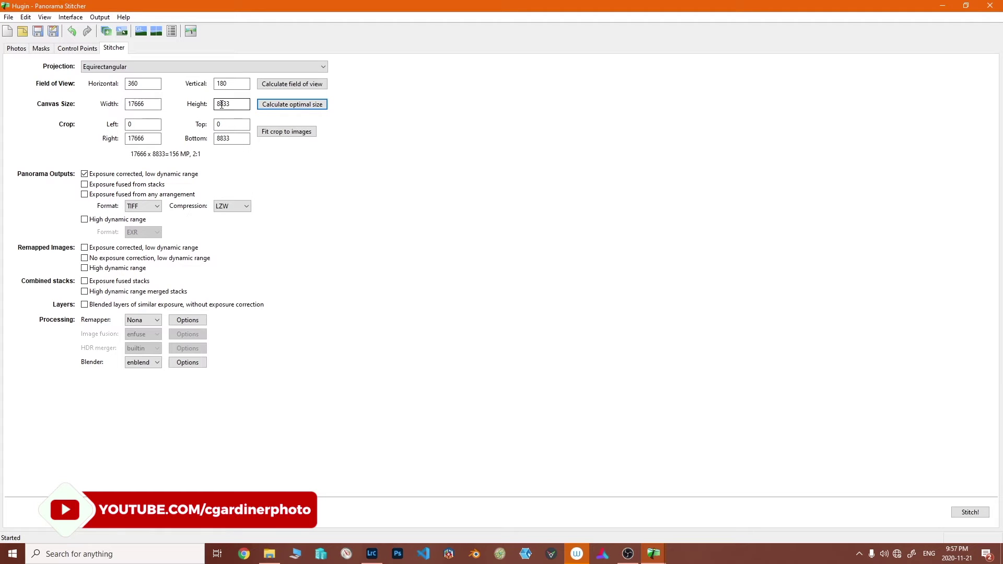
left_click_drag(232, 103, 208, 107)
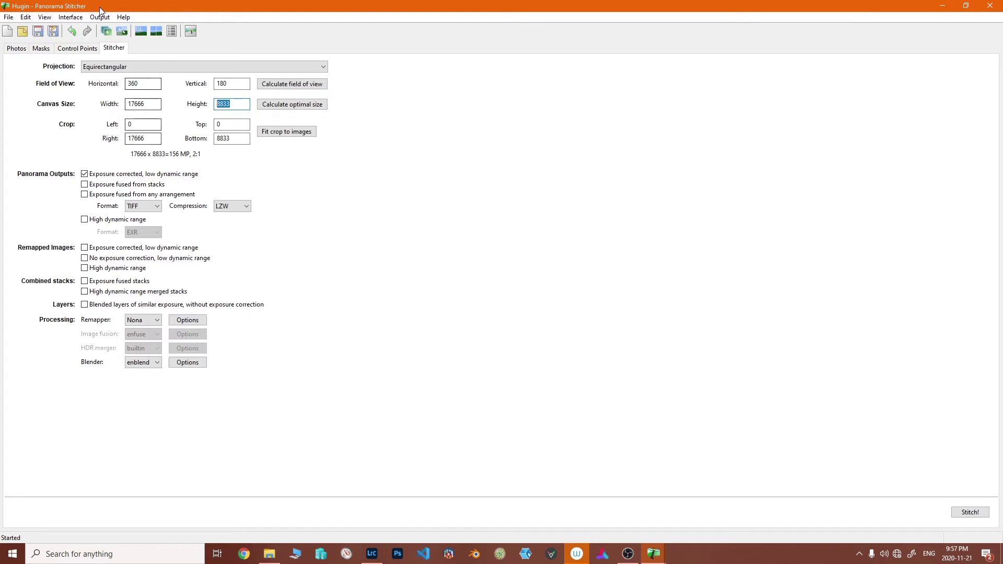
- Reopen the Fast Panorama preview to check the result, then leave it
left_click(140, 31)
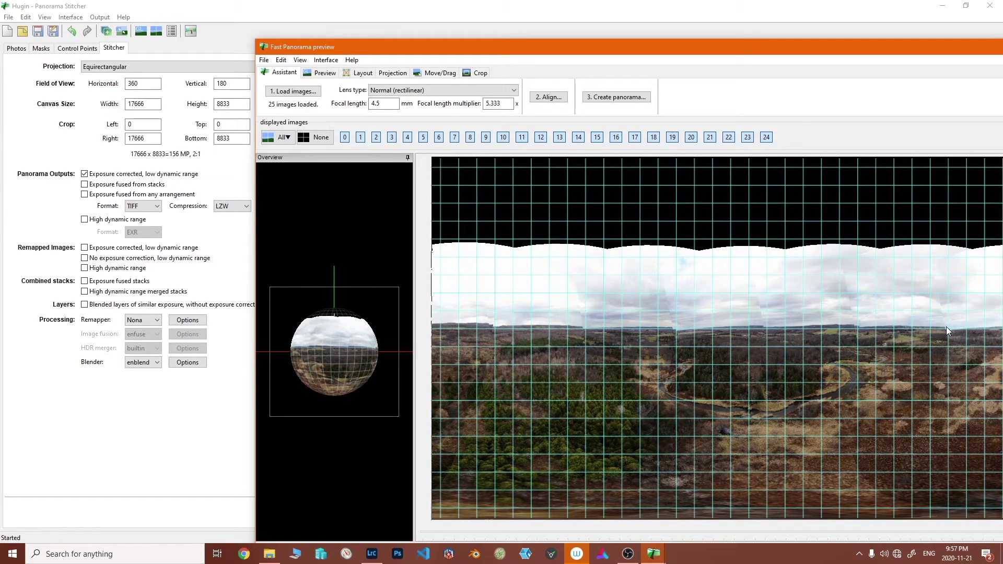
left_click_drag(837, 56, 624, 34)
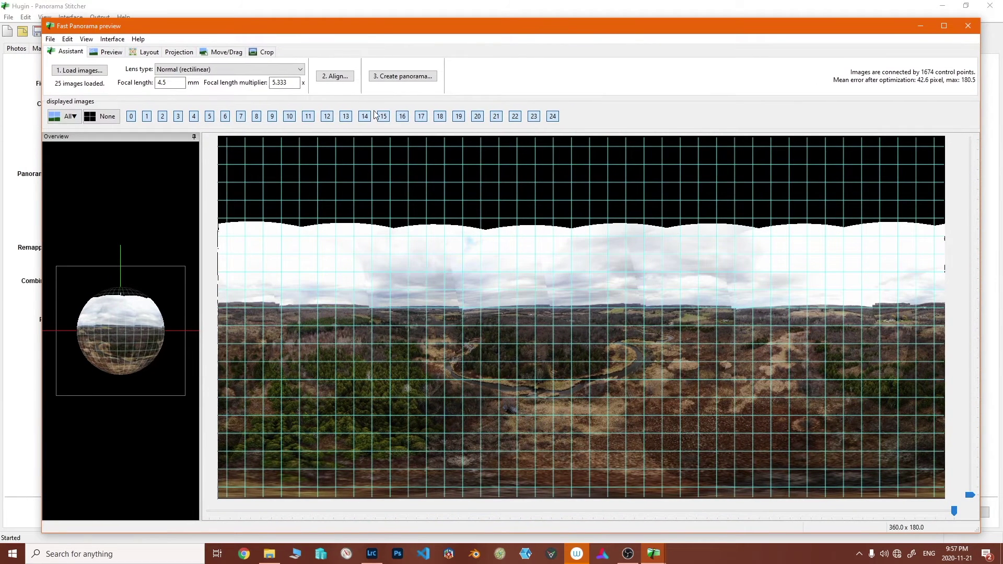
left_click_drag(133, 25, 136, 34)
key("alt+Tab")
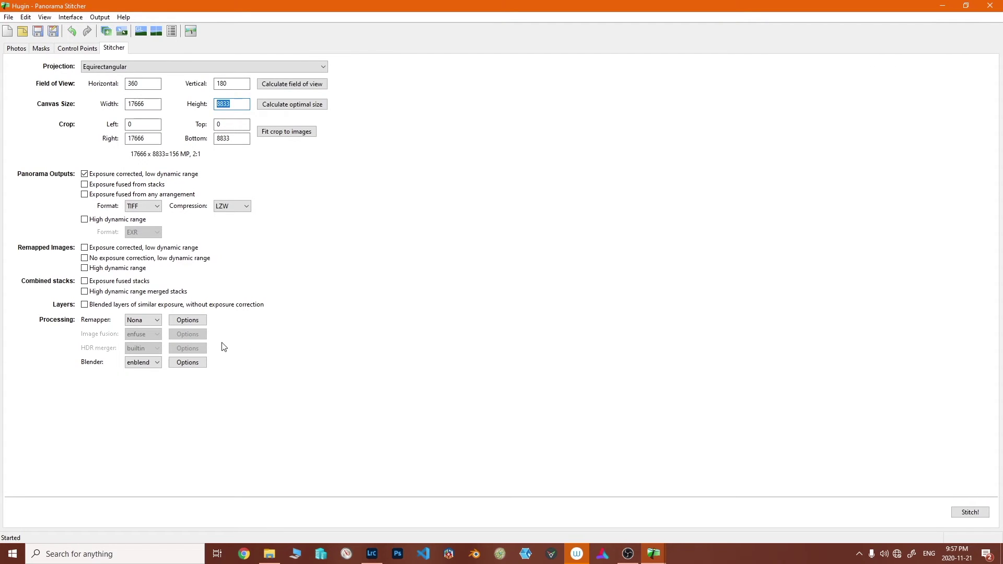
- Start the stitch and save the project as YOUTUBE-DEMO.pto
left_click(970, 513)
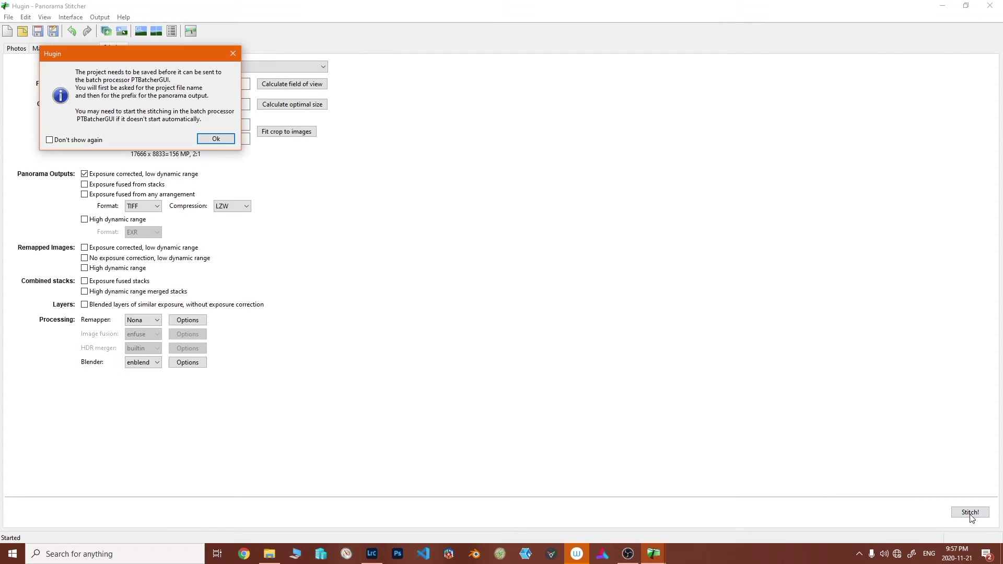
key("Return")
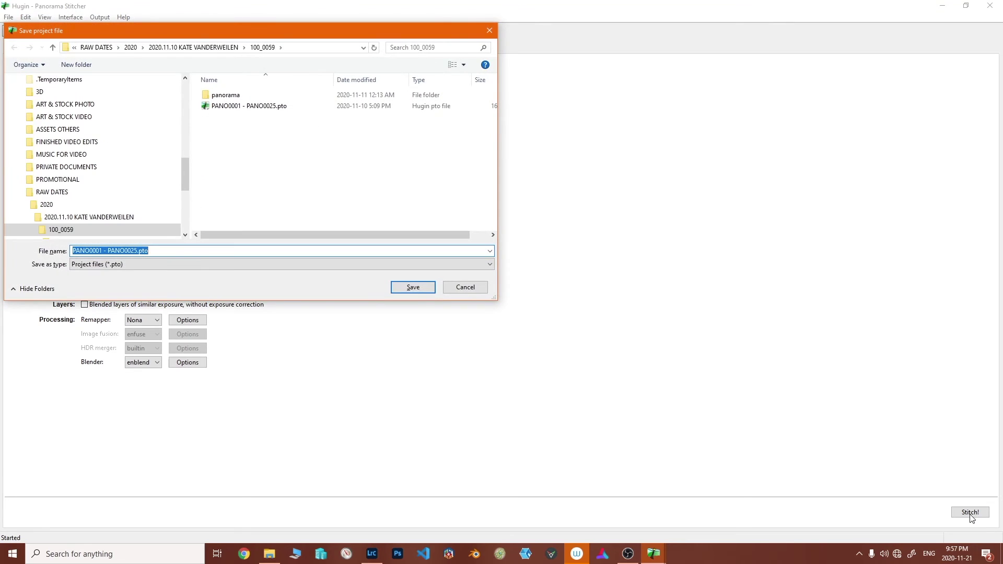
type("YOUTUBE")
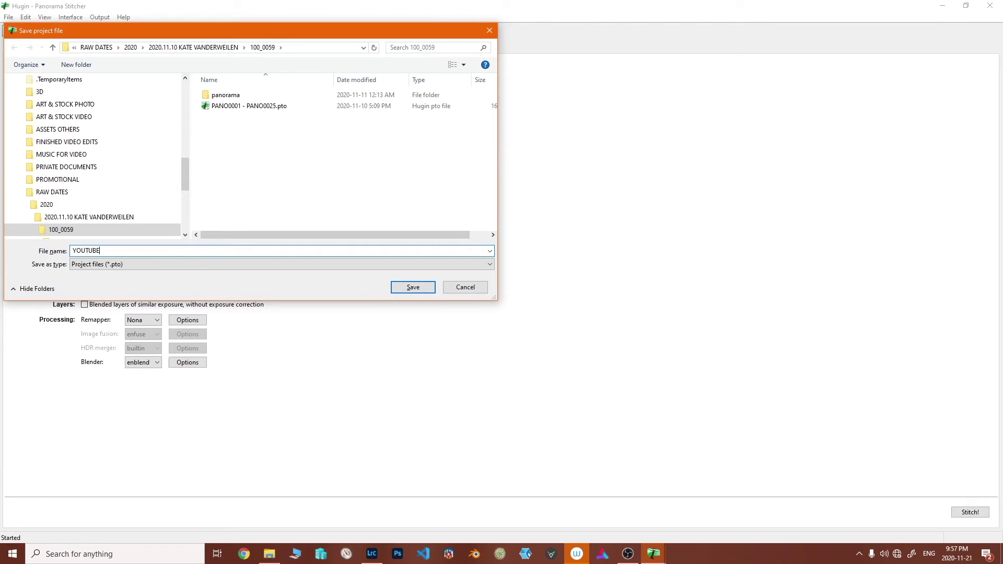
type(" PANO")
key("Return")
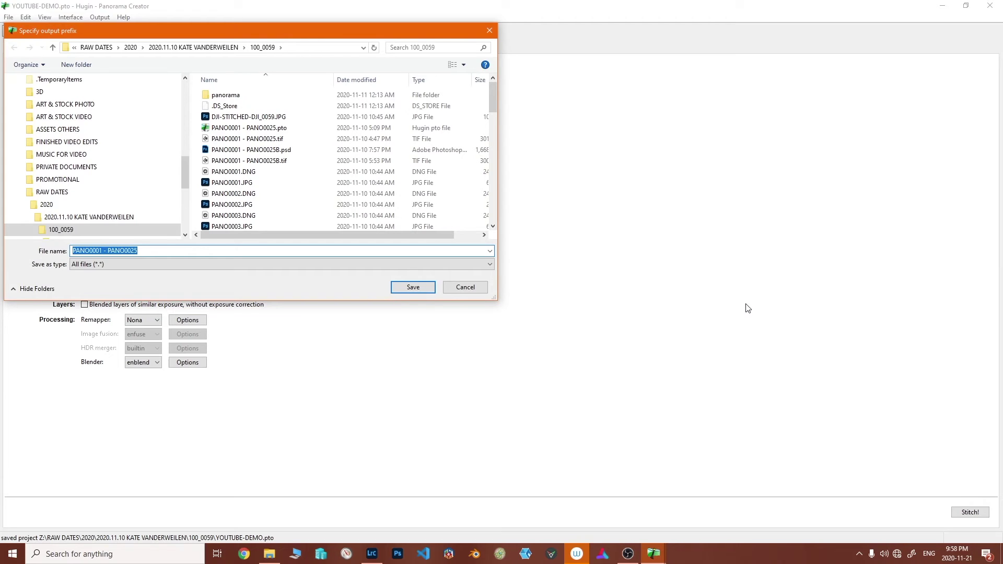
- Enter the output prefix YOUTUBEDEMO-VID-PANO and send the stitch to the Batch Processor
type("YPO")
key("BackSpace")
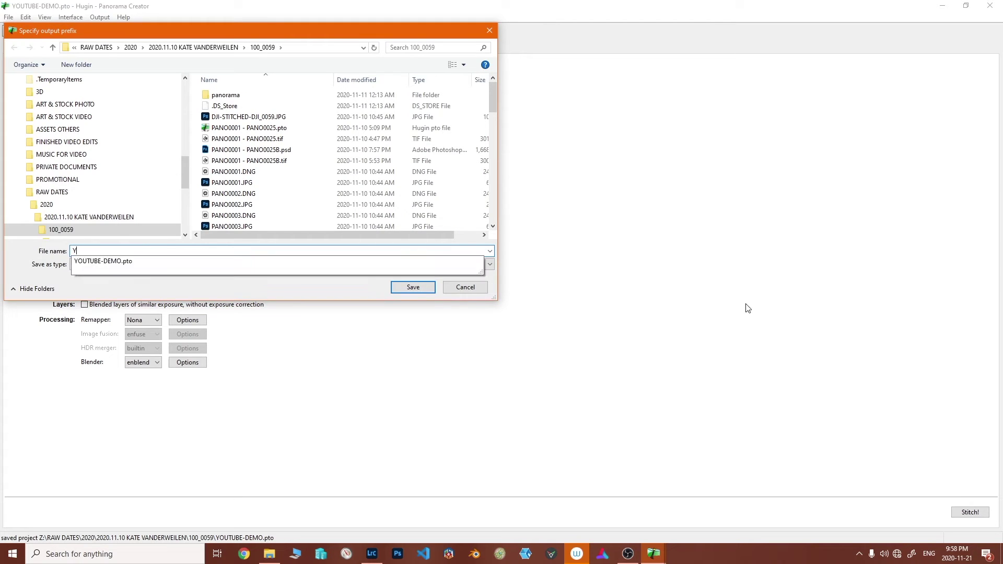
type("OUTUBEDEMO-VID")
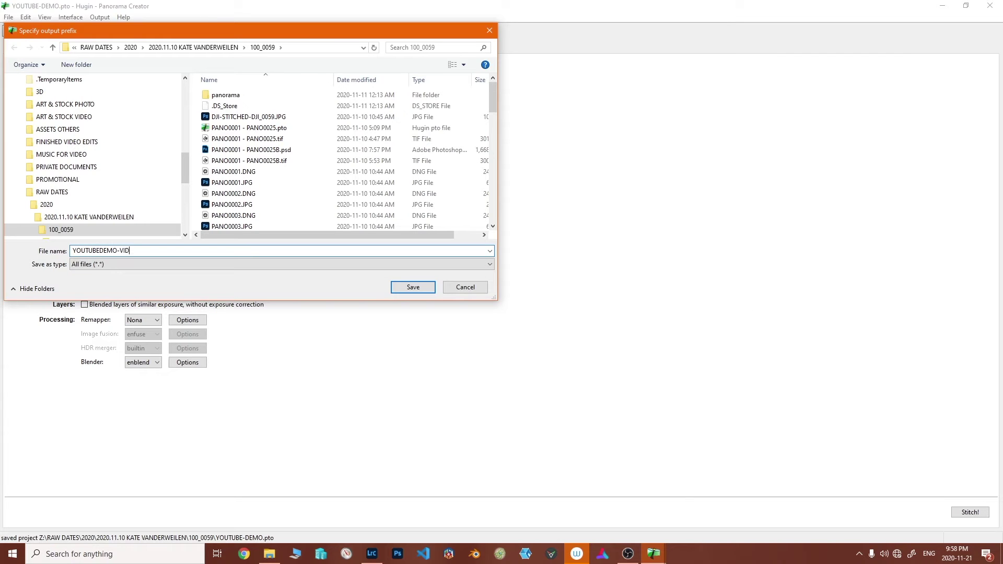
type("-P")
key("Return")
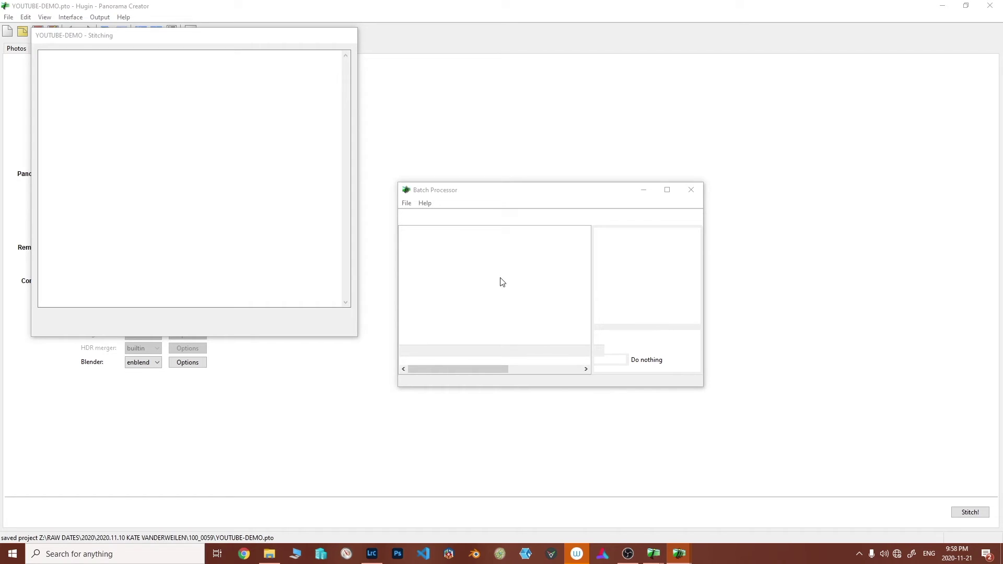
left_click_drag(494, 197, 476, 150)
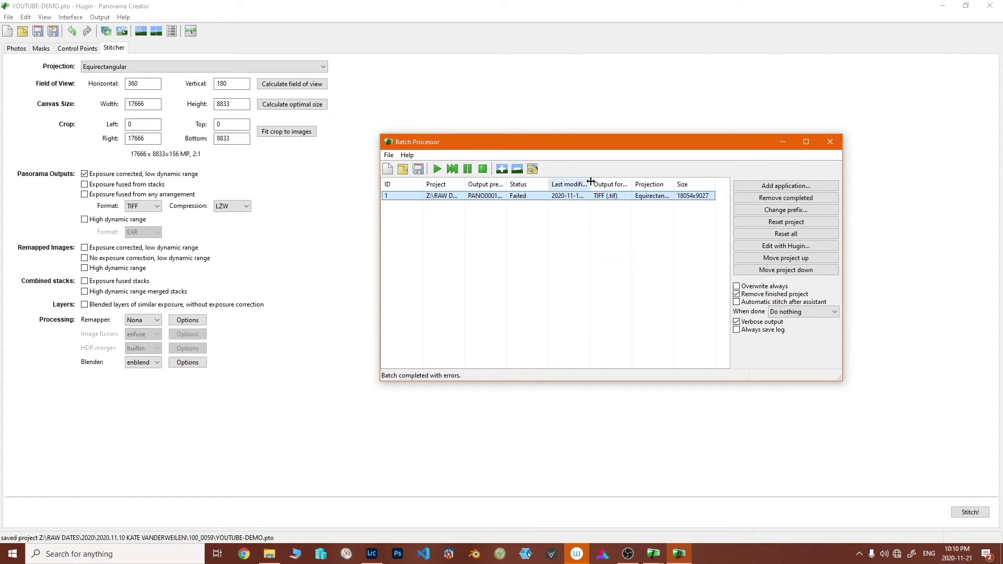
- Widen the Last modified column, select the failed job, and close the Batch Processor
left_click_drag(591, 184, 602, 184)
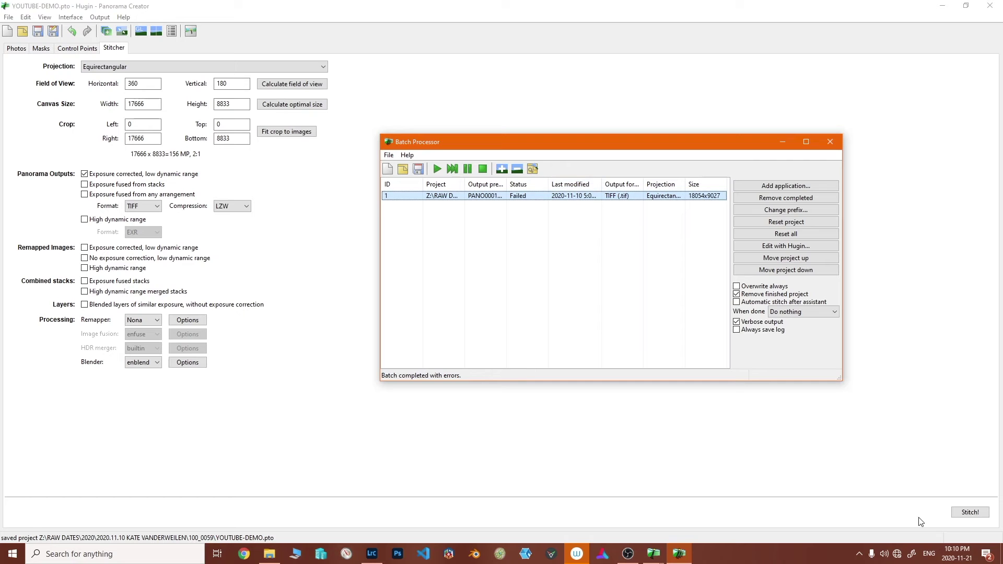
left_click(957, 554)
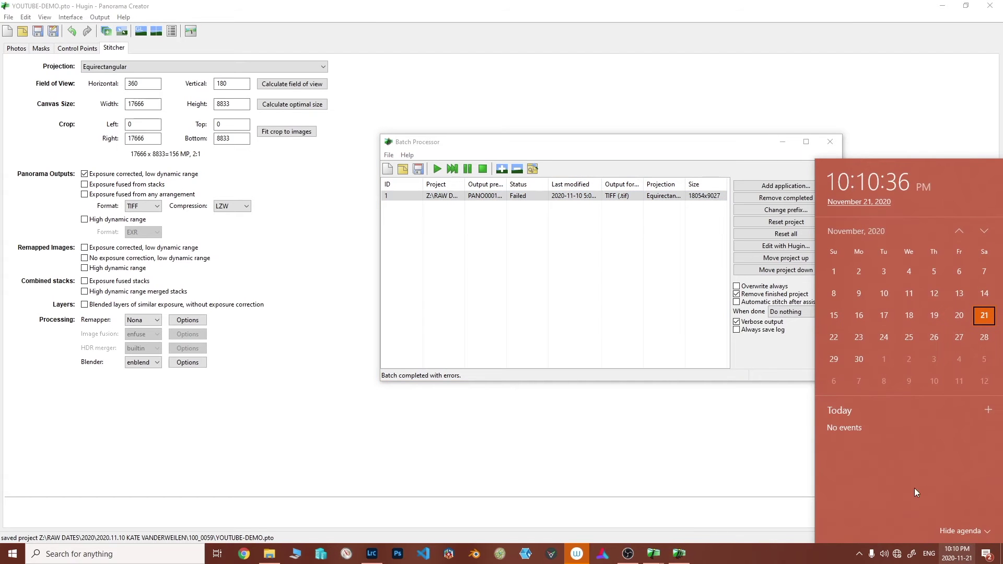
left_click(585, 216)
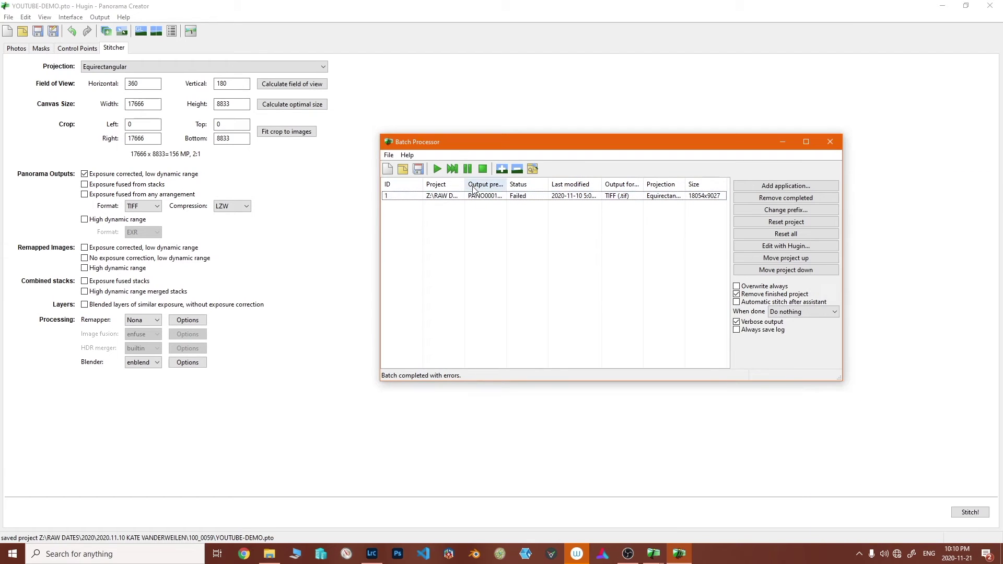
left_click(629, 197)
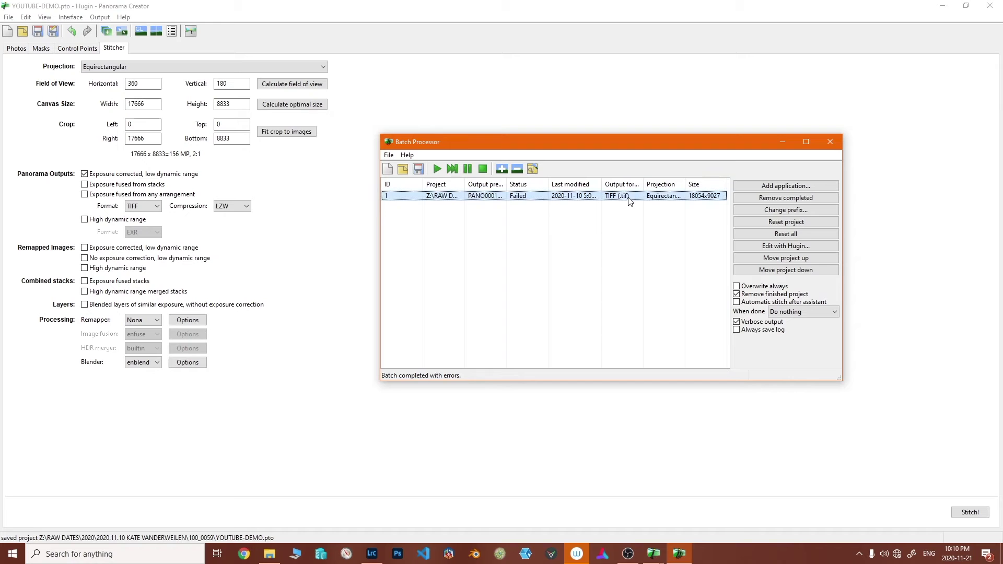
left_click(830, 142)
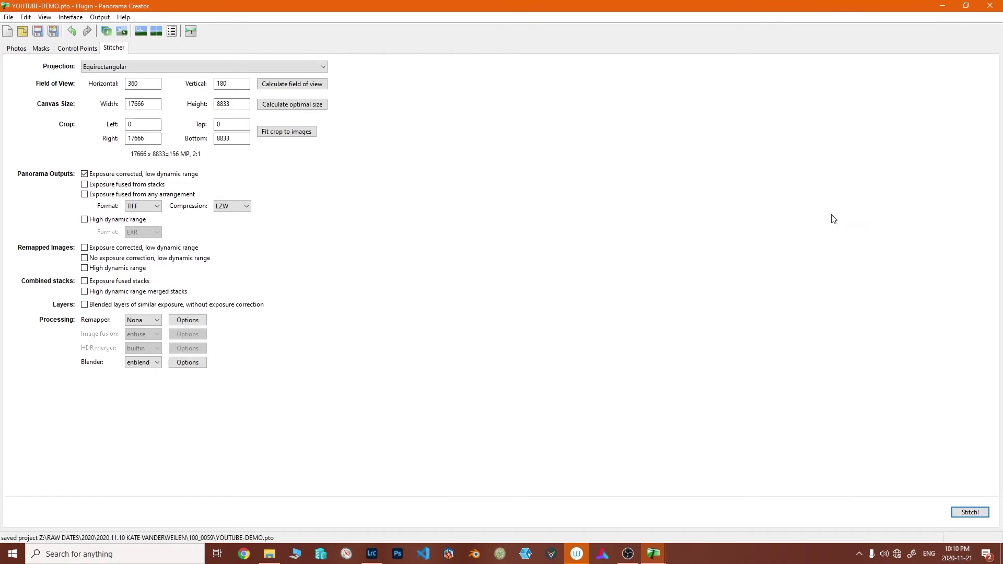
left_click(660, 561)
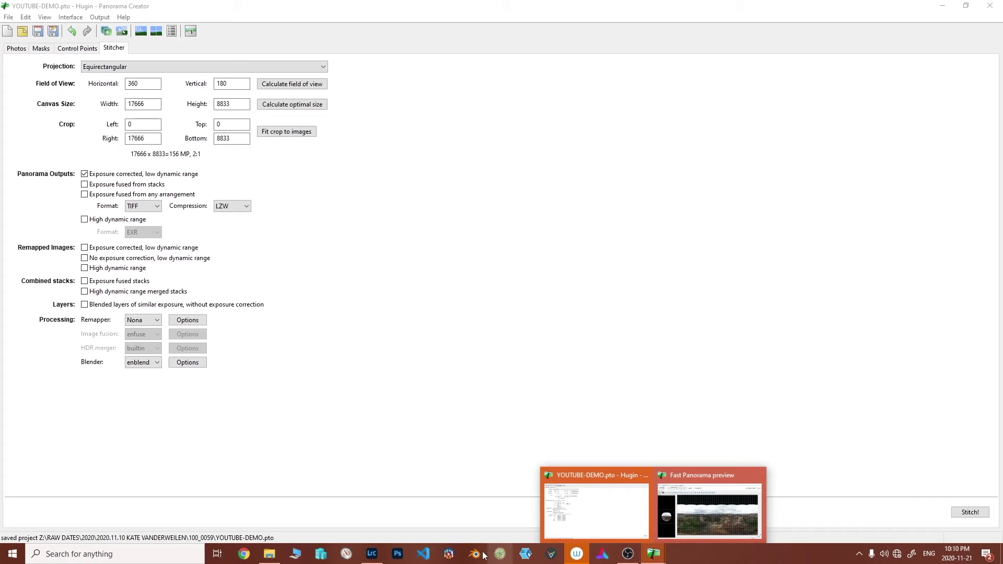
- Open YOUTUBEDEMO-VID-PANO.tif from folder 100_0059 with Adobe Photoshop
left_click(270, 554)
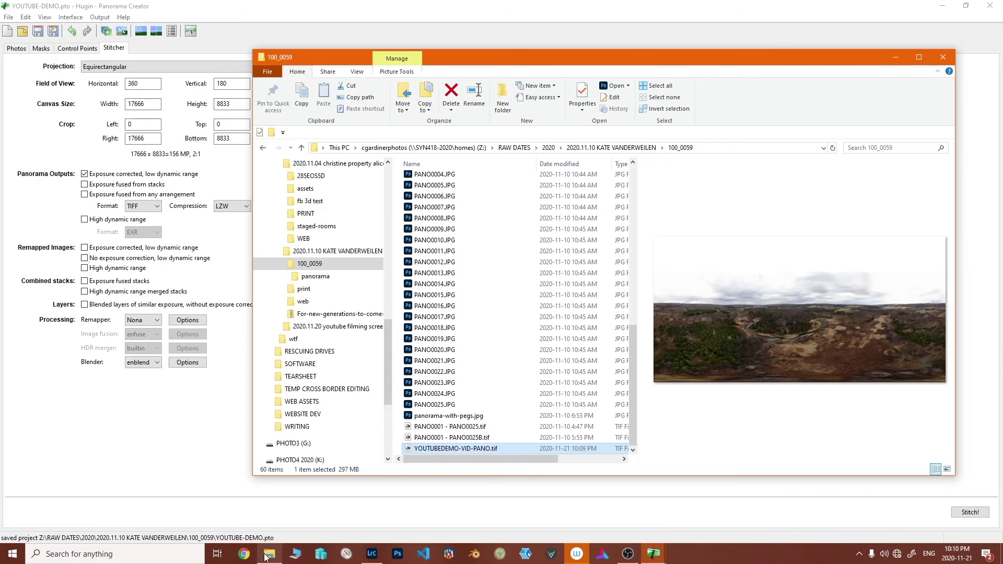
right_click(463, 451)
left_click(340, 146)
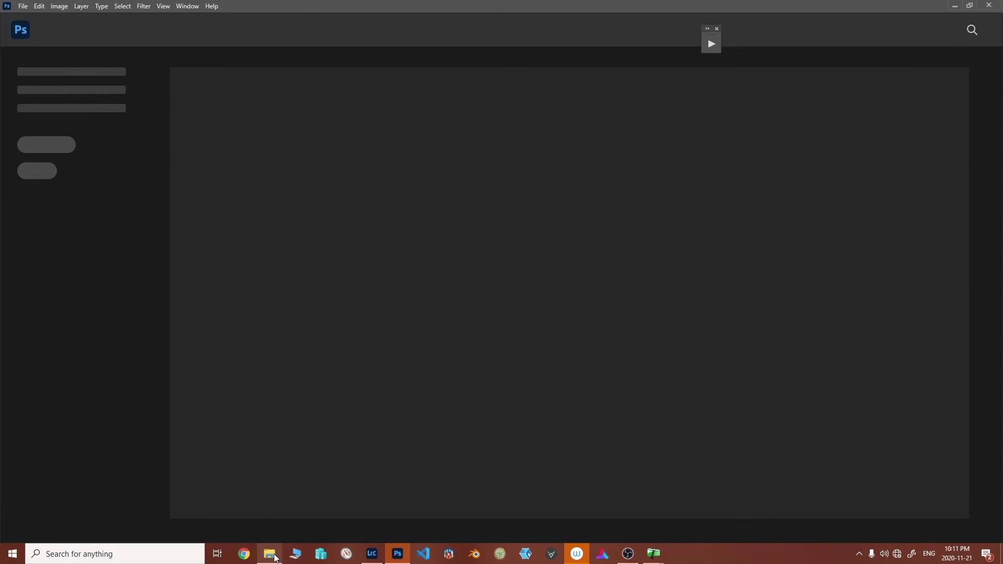
- Minimize File Explorer to reveal the 17666 × 8833 panorama open in Photoshop
left_click(276, 558)
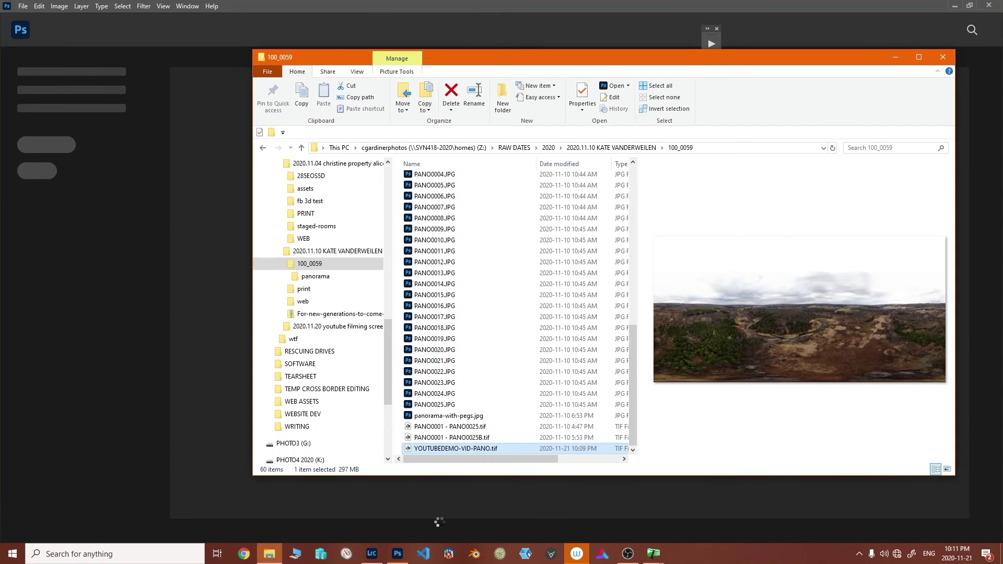
left_click_drag(556, 458, 442, 449)
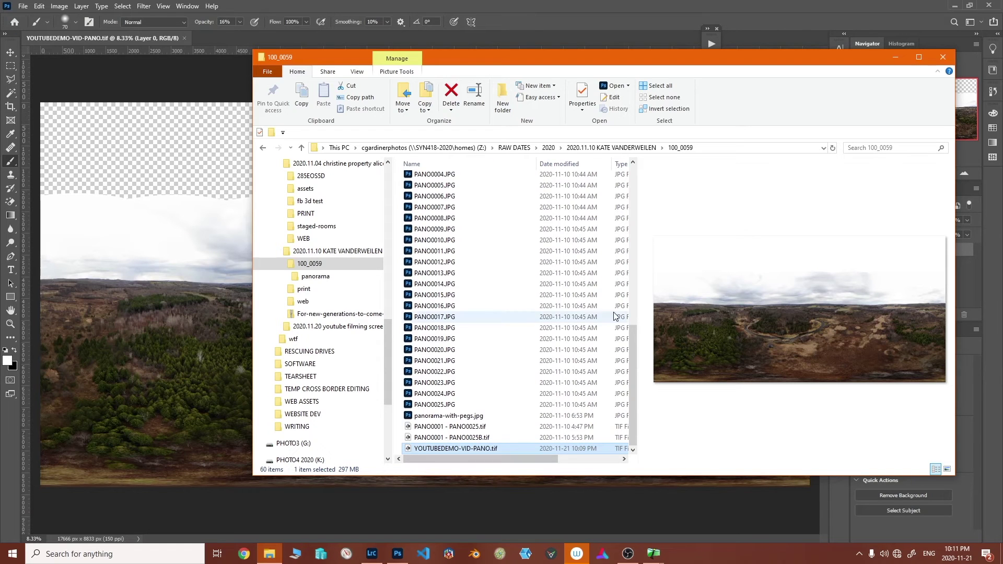
left_click(896, 57)
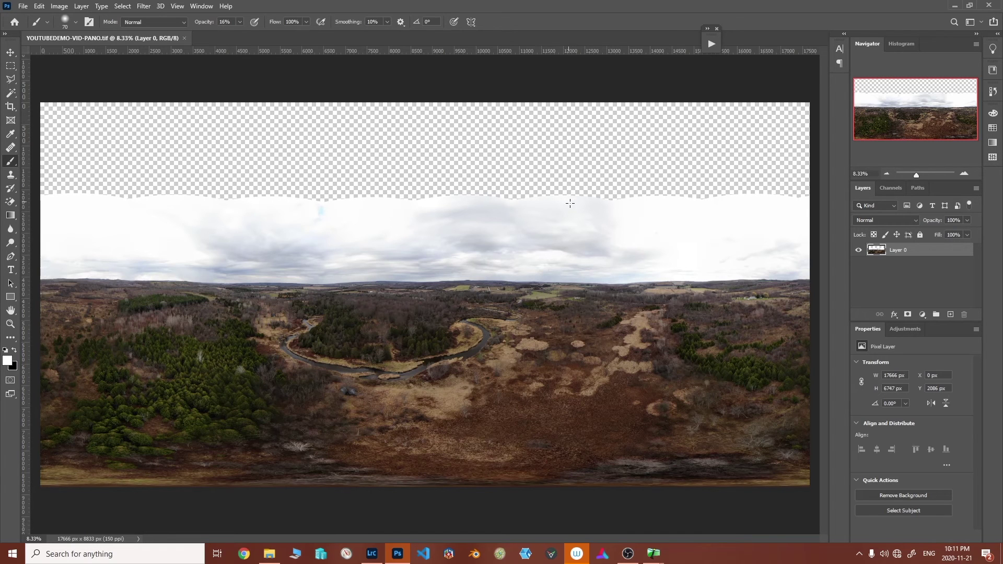
- Add an empty layer below Layer 0 and marquee the sky band across the panorama width
left_click(952, 317)
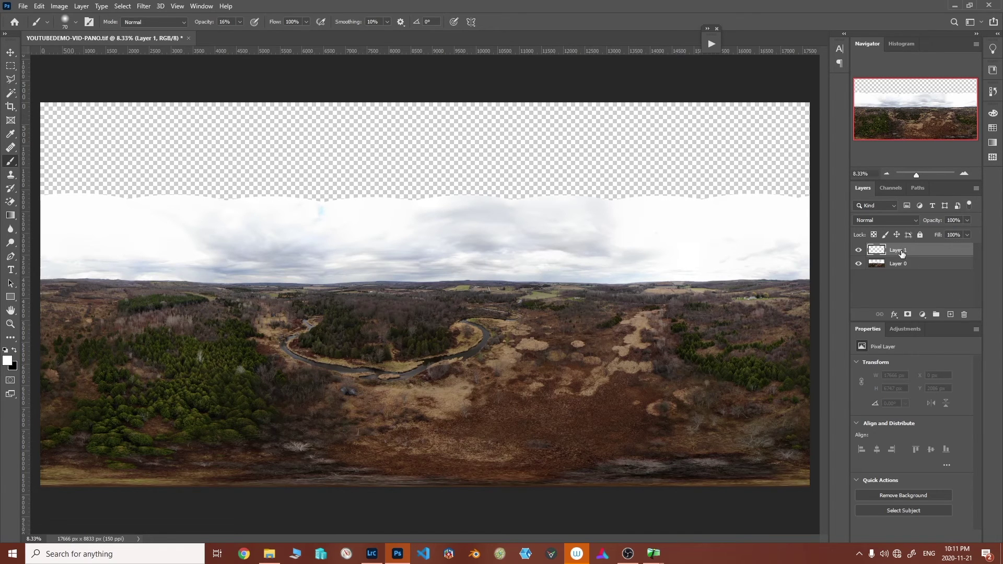
left_click_drag(900, 250, 902, 280)
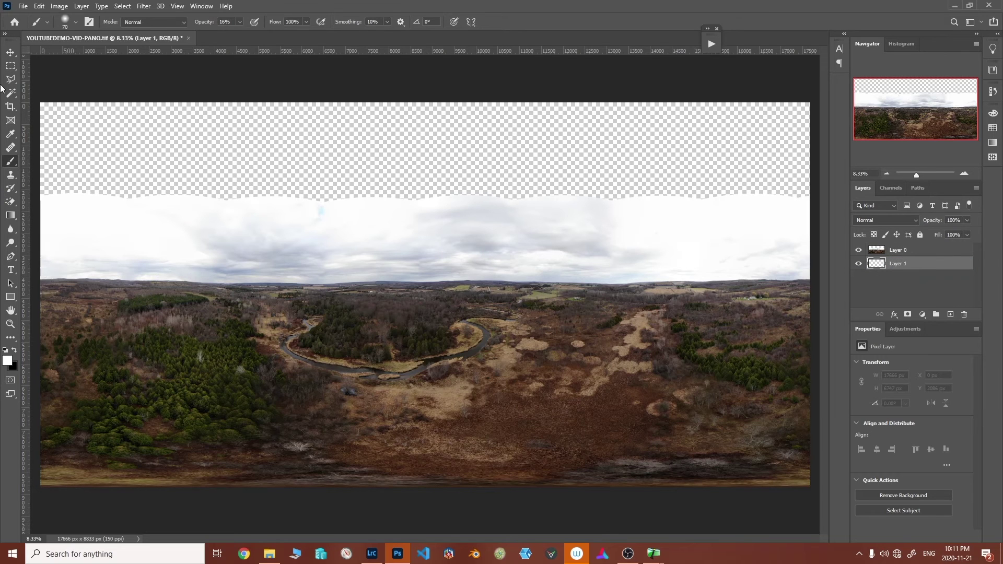
left_click(10, 66)
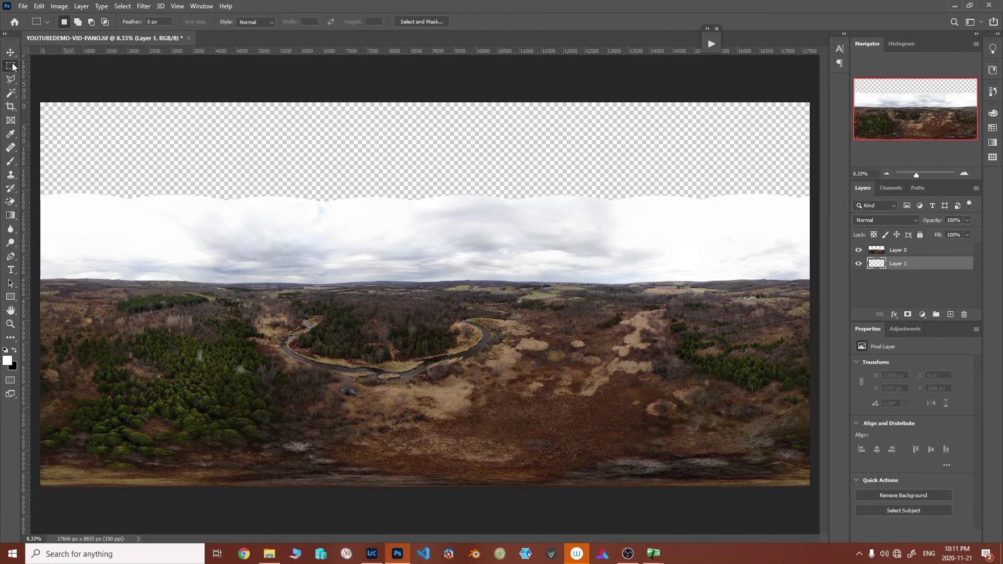
left_click(884, 175)
left_click(884, 175)
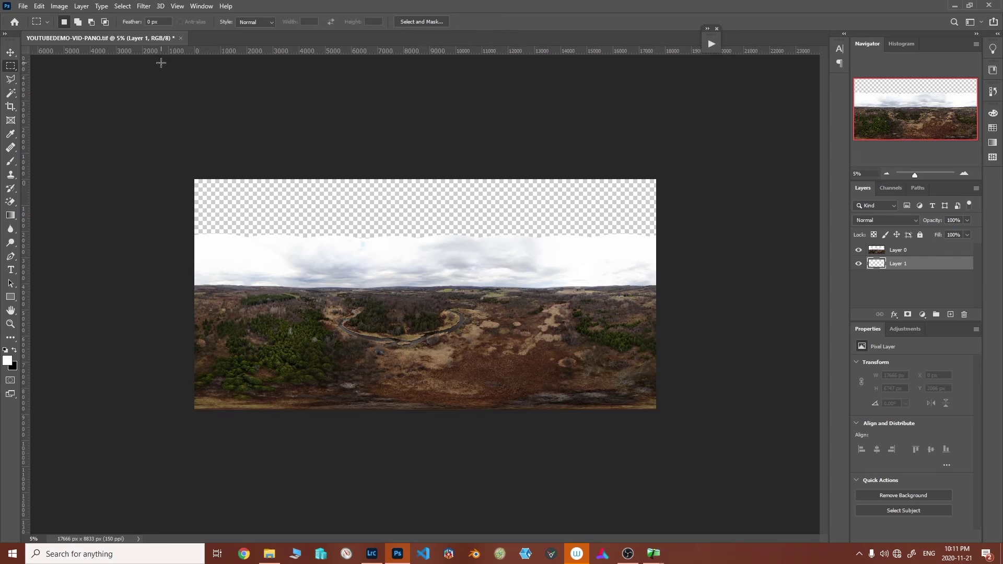
left_click_drag(184, 217, 725, 278)
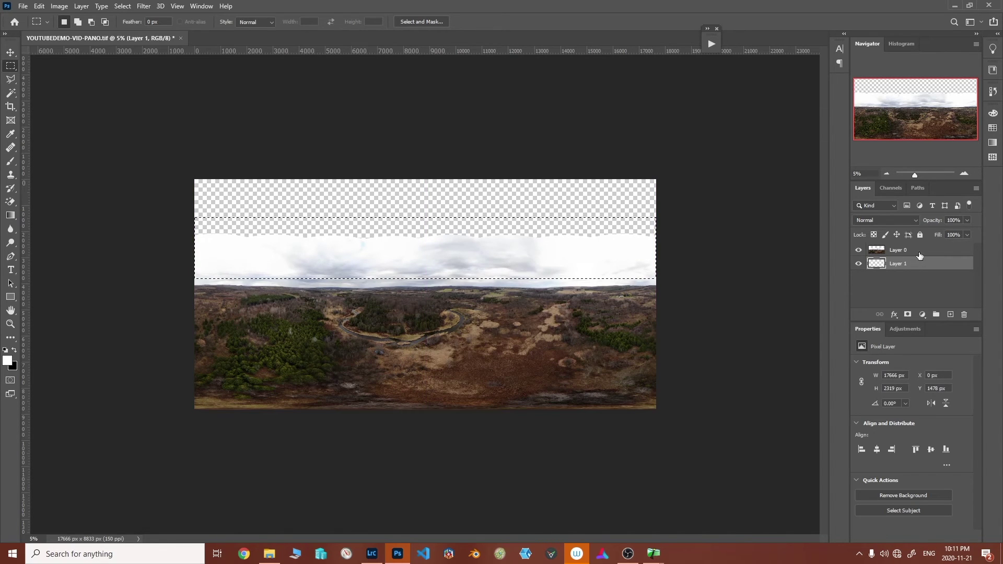
- Copy the sky band from Layer 0 to its own layer below it and stretch it upward to 17666 × 4189 px
left_click(899, 250)
key("ctrl+j")
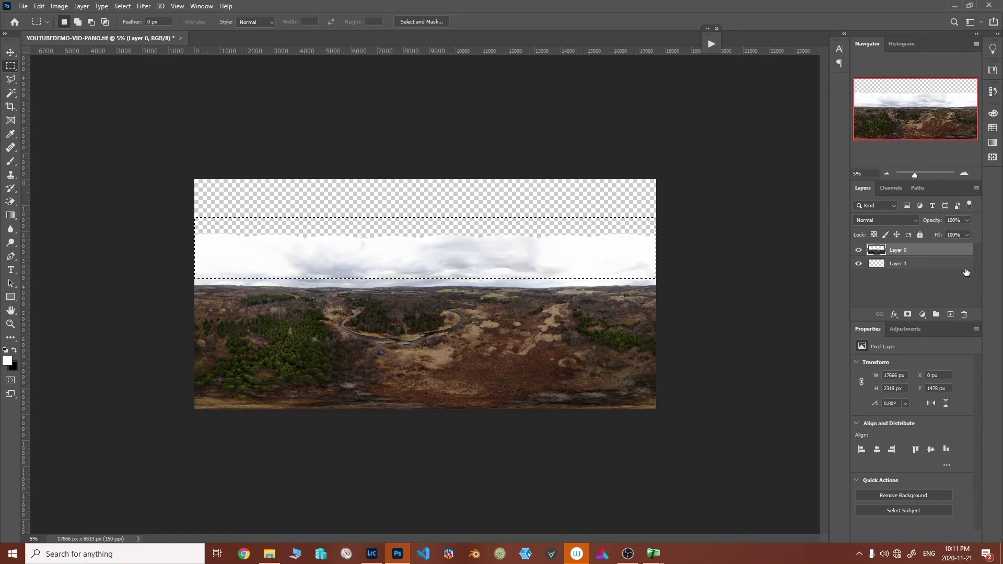
left_click_drag(890, 252, 897, 271)
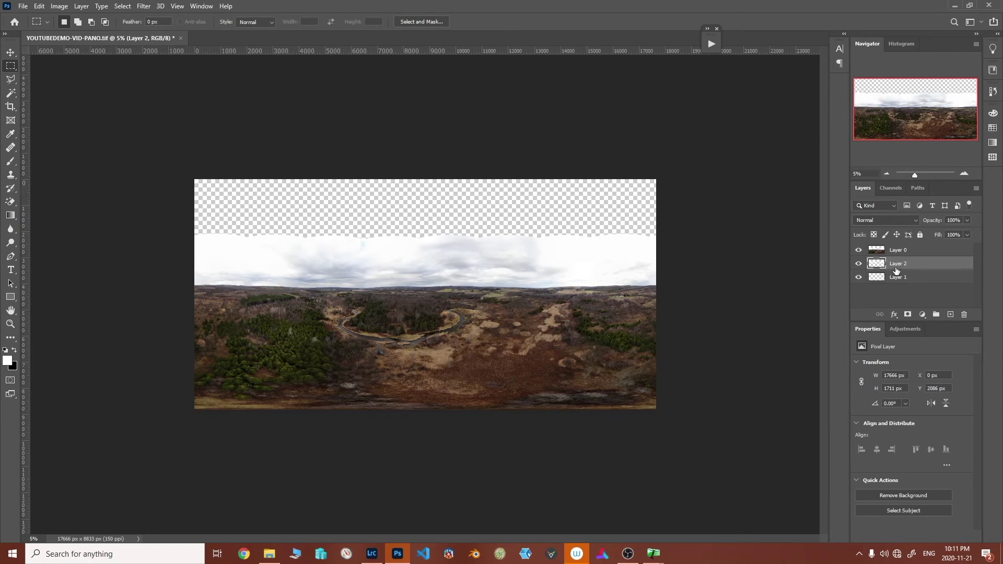
key("ctrl+t")
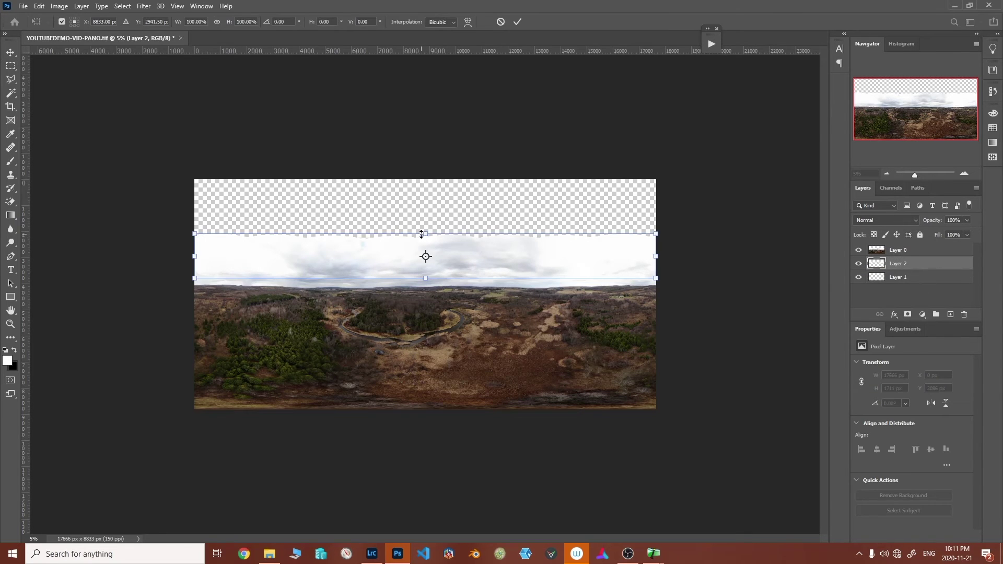
left_click_drag(422, 234, 435, 169)
left_click_drag(470, 224, 469, 216)
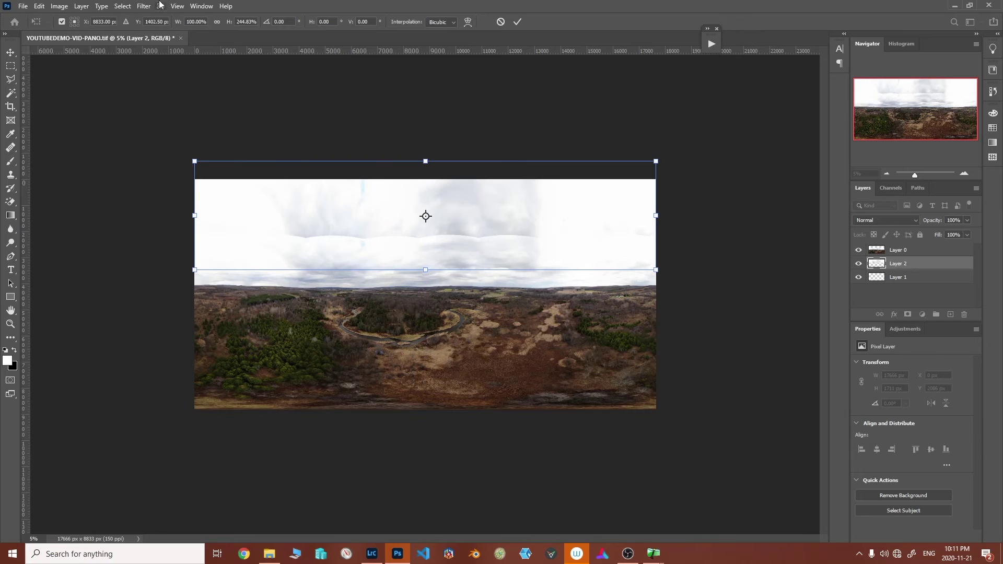
left_click(143, 6)
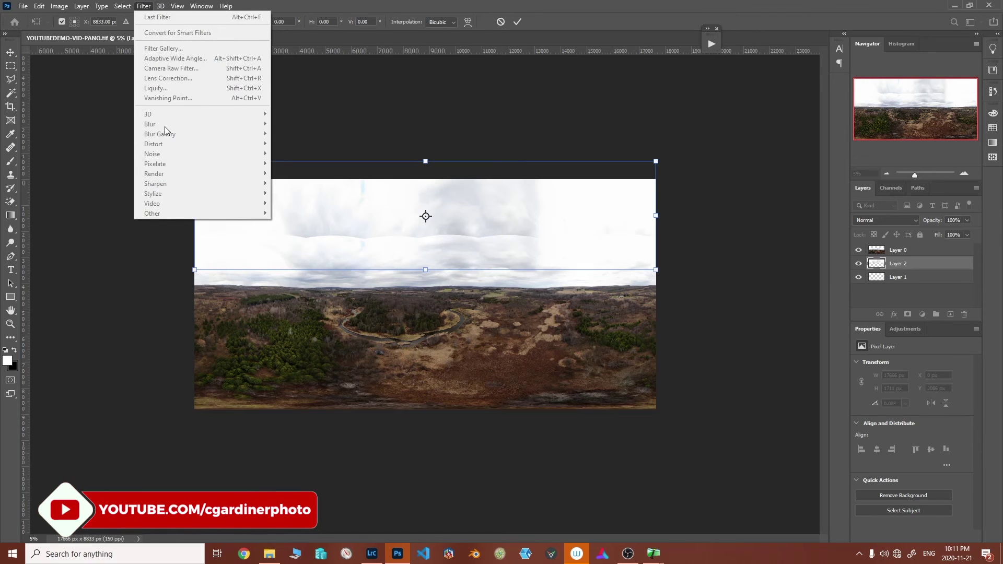
left_click(517, 21)
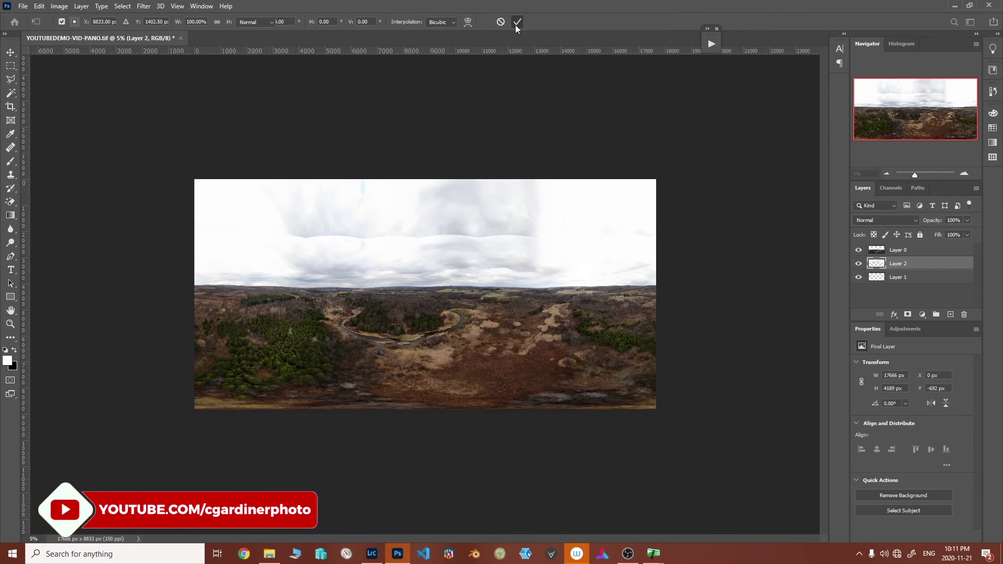
- Soften the stretched sky layer with a Gaussian Blur at radius 1000
key("m")
left_click(143, 7)
mouse_move(226, 125)
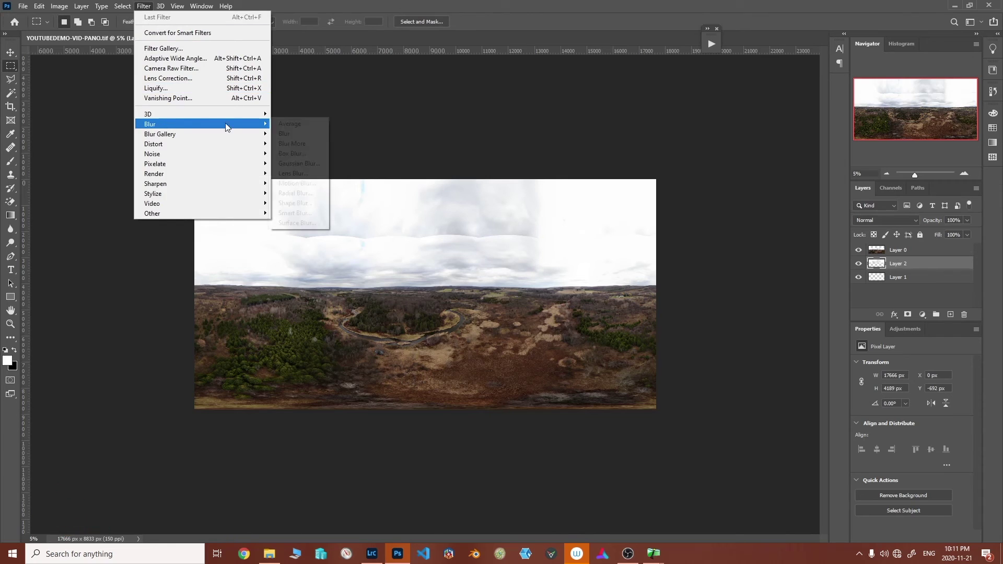
left_click(302, 163)
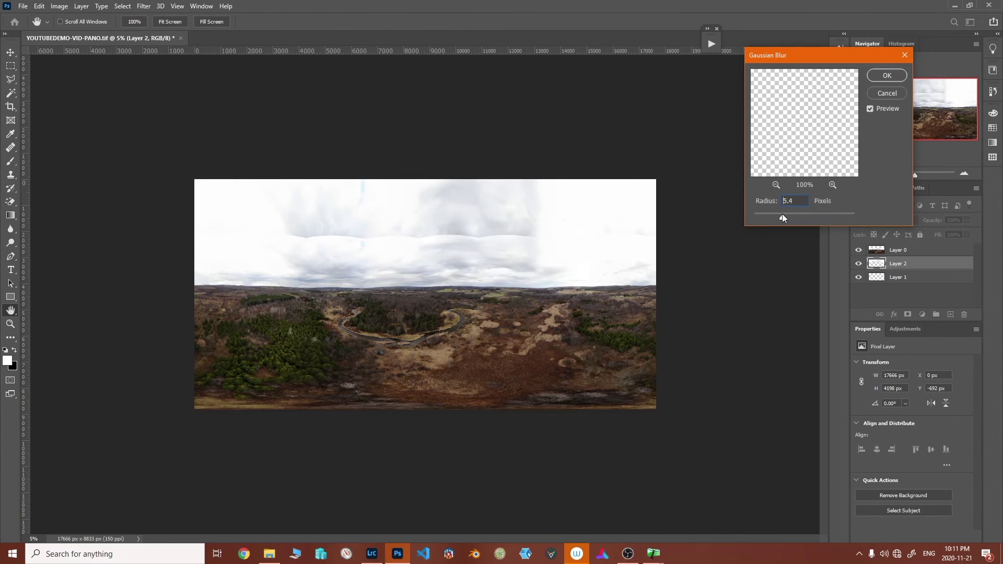
mouse_move(810, 218)
left_mouse_down()
mouse_move(862, 220)
mouse_move(824, 215)
left_mouse_up()
left_click(879, 78)
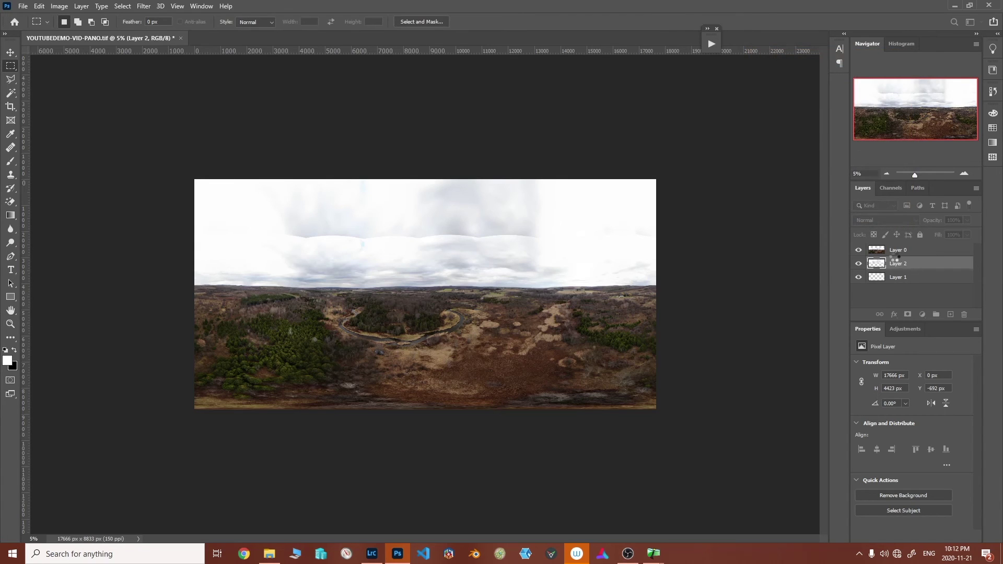
- Add a layer mask to Layer 0 and marquee the band around the sky seam
left_click(895, 250)
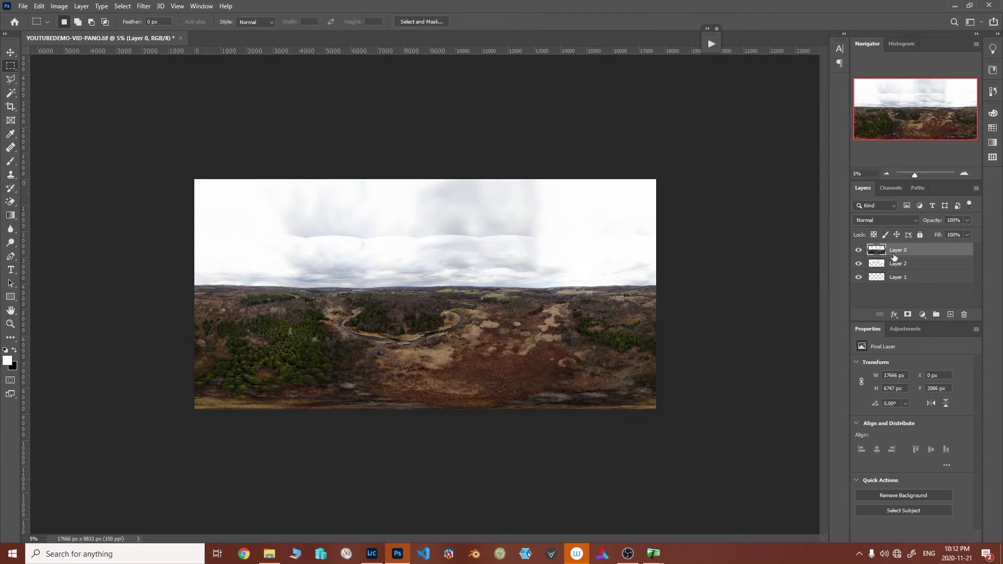
left_click(912, 316)
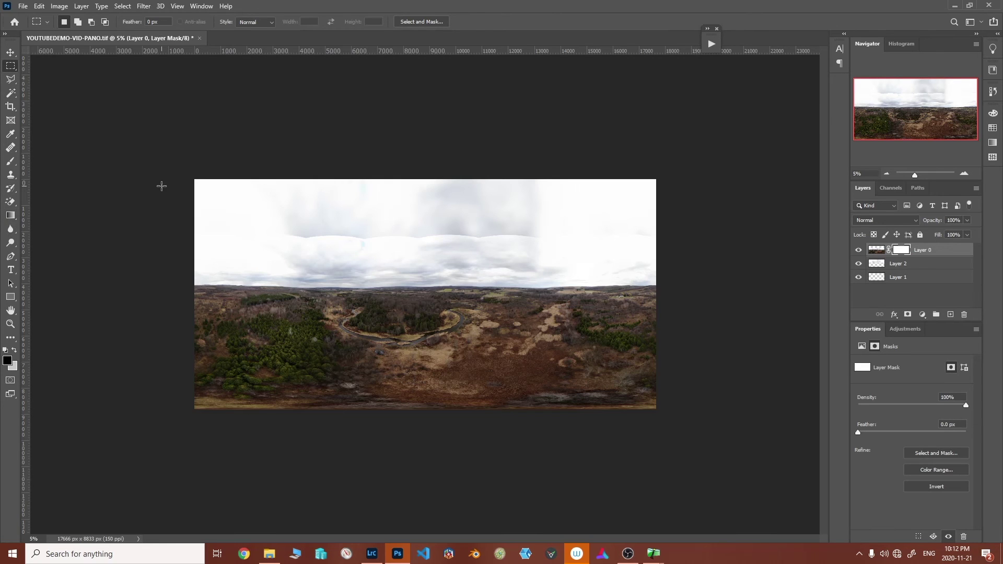
left_click_drag(177, 220, 697, 257)
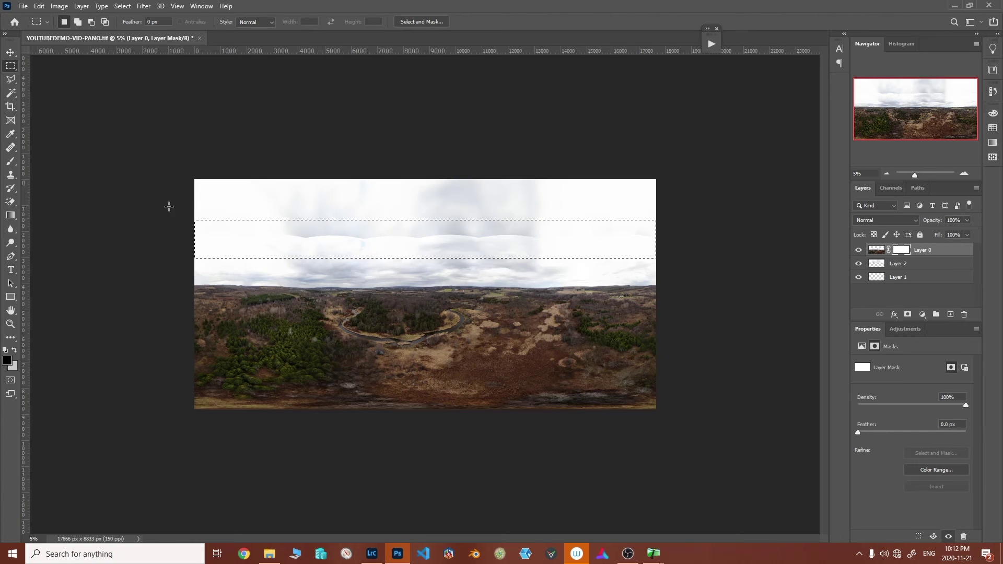
- Draw a Basics foreground-to-transparent gradient in Layer 0's mask to blend the sky seam
left_click(10, 216)
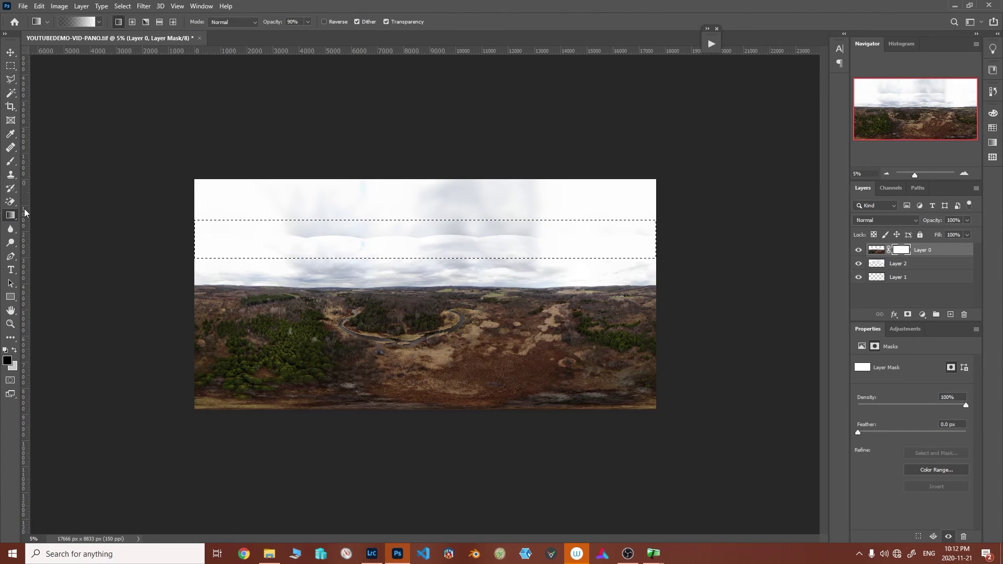
left_click(76, 20)
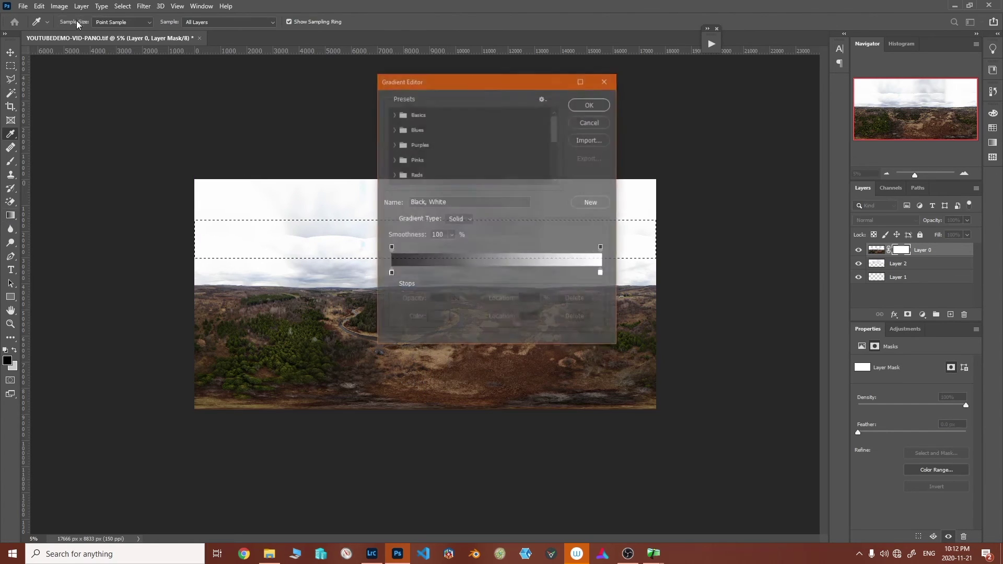
left_click(402, 113)
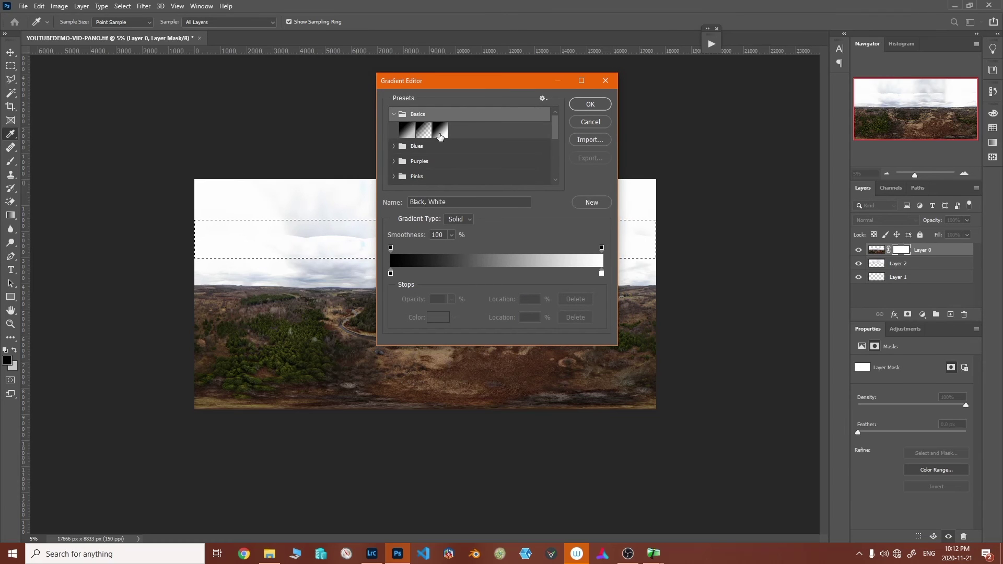
left_click(421, 131)
left_click(590, 104)
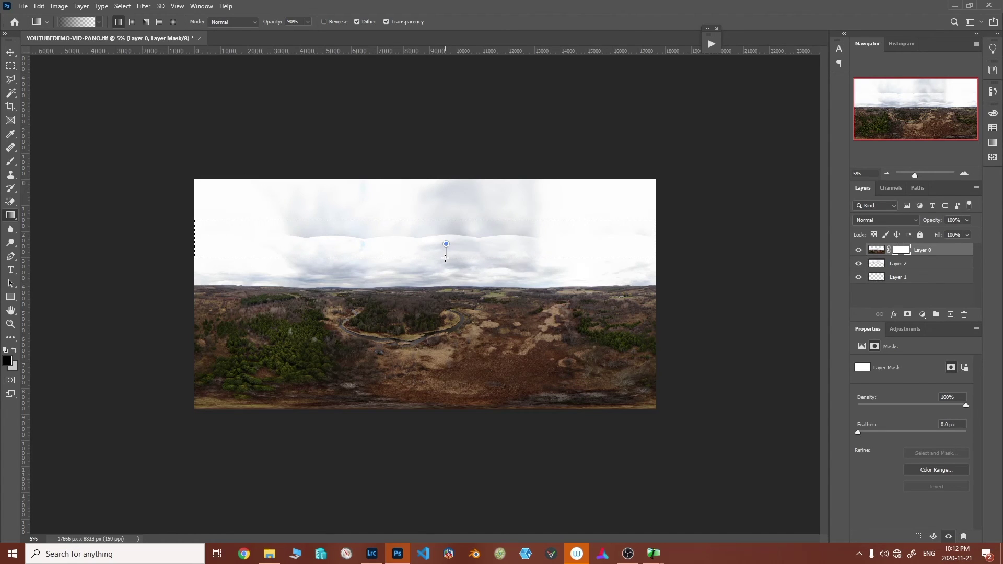
left_click_drag(446, 259, 446, 260)
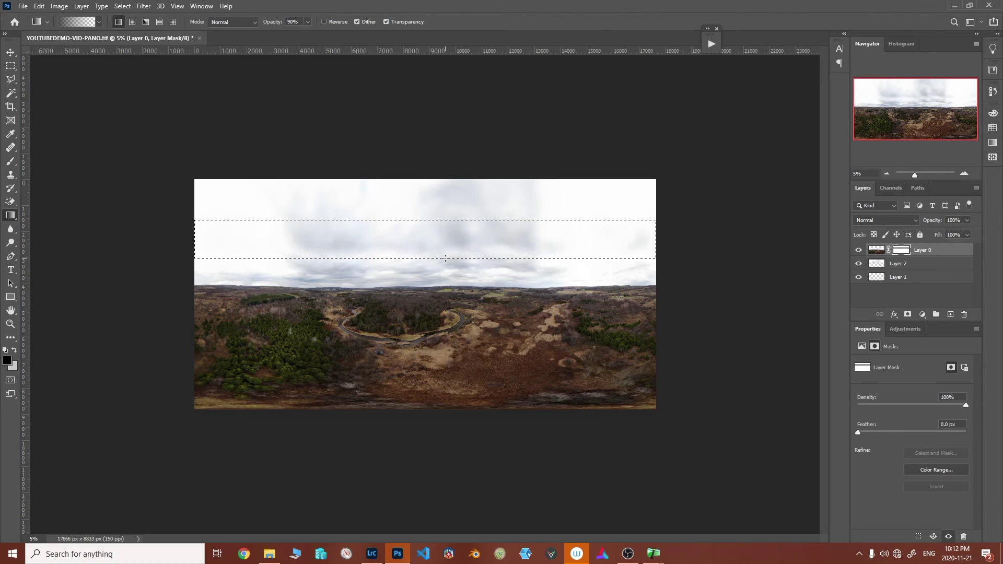
key("m")
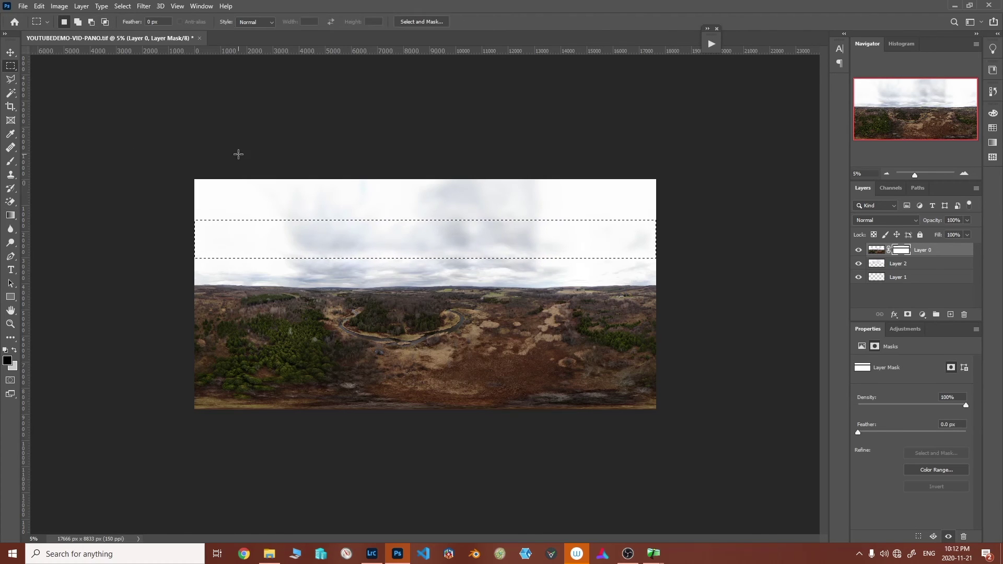
left_click(239, 155)
key("ctrl+minus")
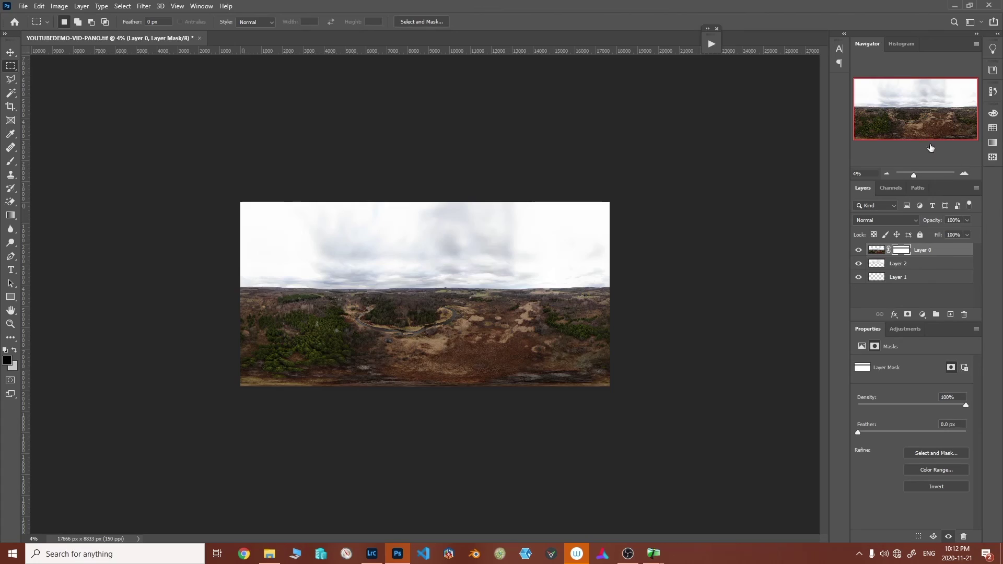
left_click(965, 173)
left_click(965, 174)
left_click(964, 174)
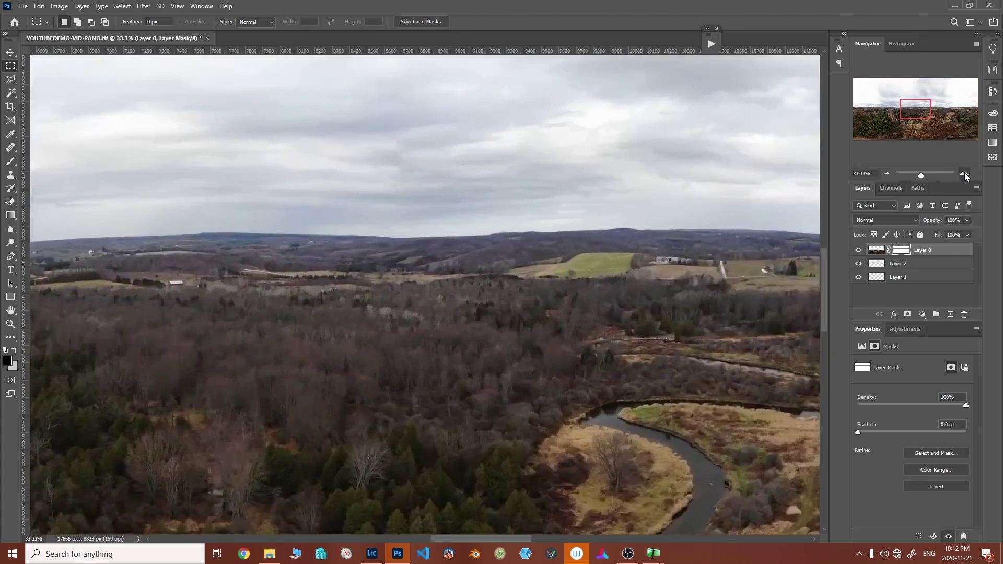
left_click(964, 173)
left_click(965, 173)
left_click(965, 173)
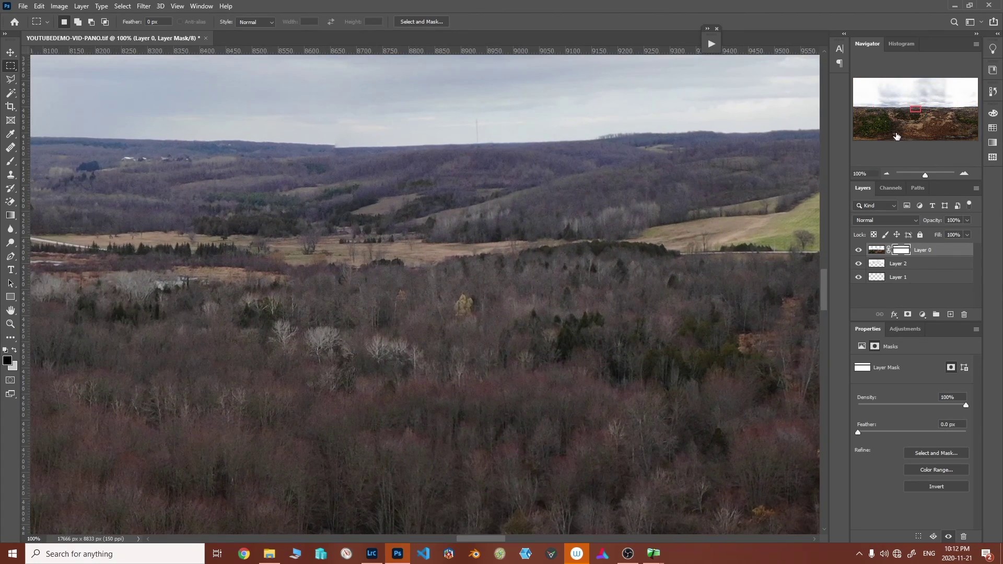
left_click_drag(913, 108, 944, 114)
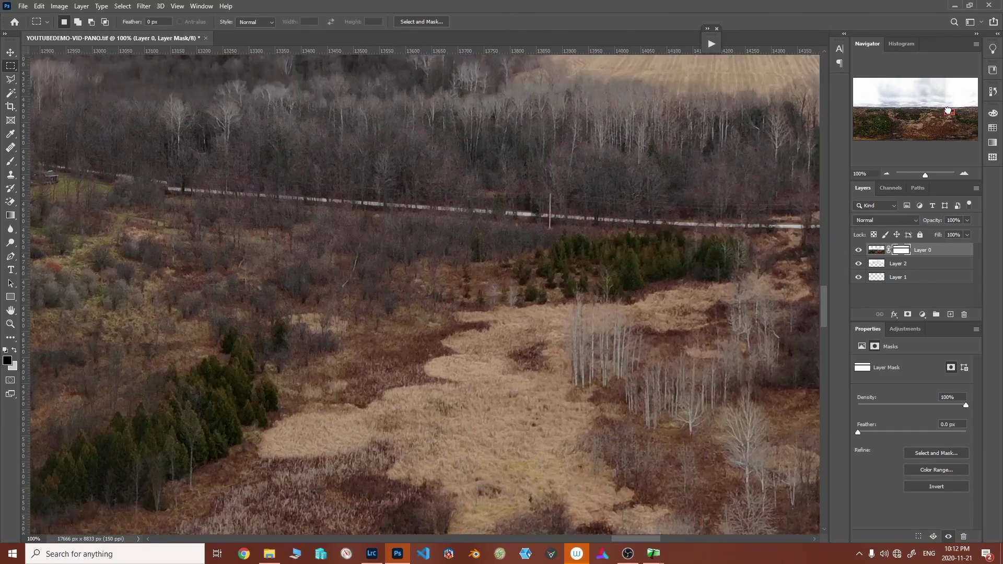
left_click_drag(948, 111, 843, 160)
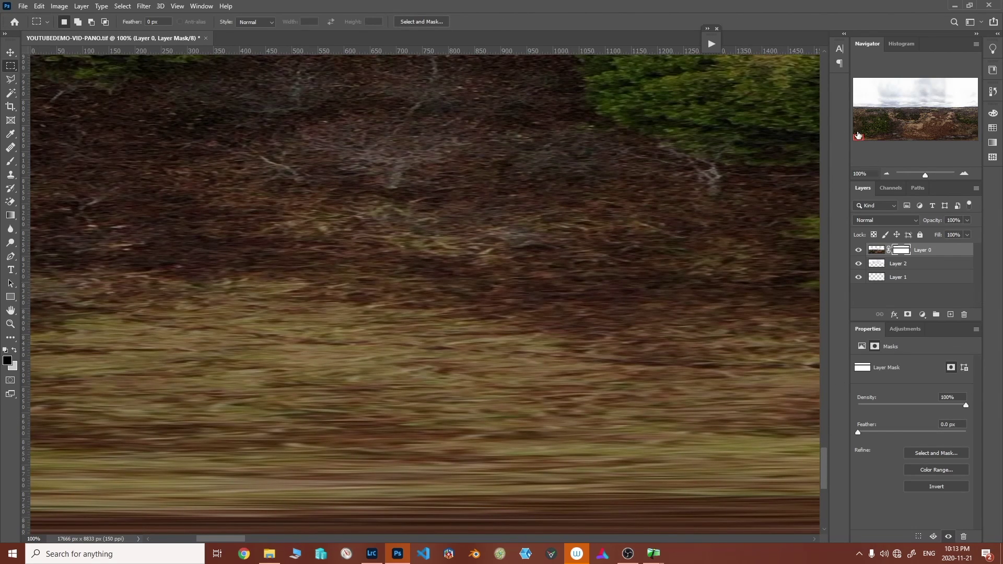
left_click_drag(858, 136, 895, 113)
key("ctrl+minus")
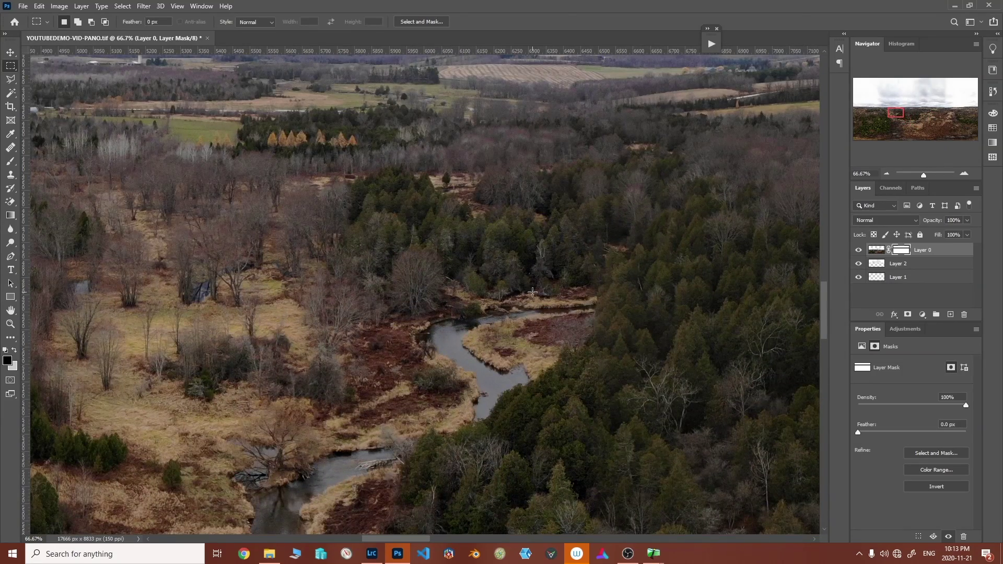